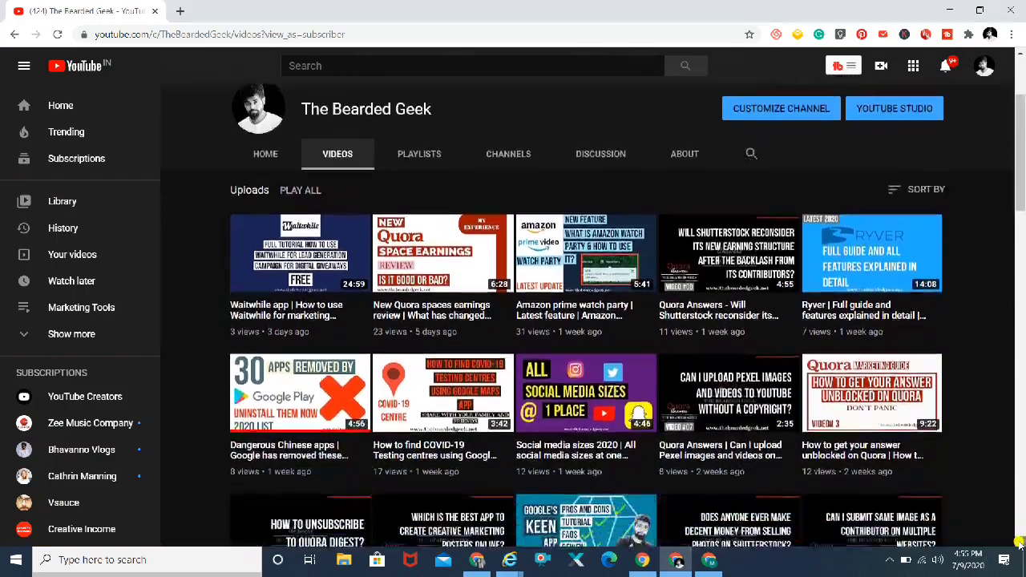
Browse the uploaded videos on The Bearded Geek's YouTube channel, from the newest uploads to those about two months old
{"action": "scroll", "coordinate": [1020, 543], "scroll_direction": "down", "scroll_amount": 4}
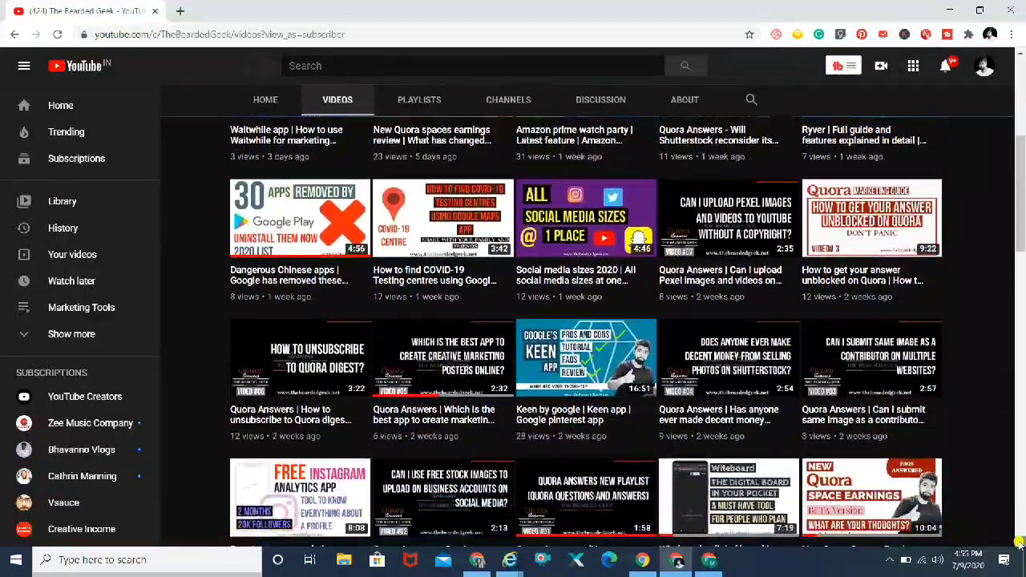
{"action": "scroll", "coordinate": [1019, 543], "scroll_direction": "down", "scroll_amount": 1}
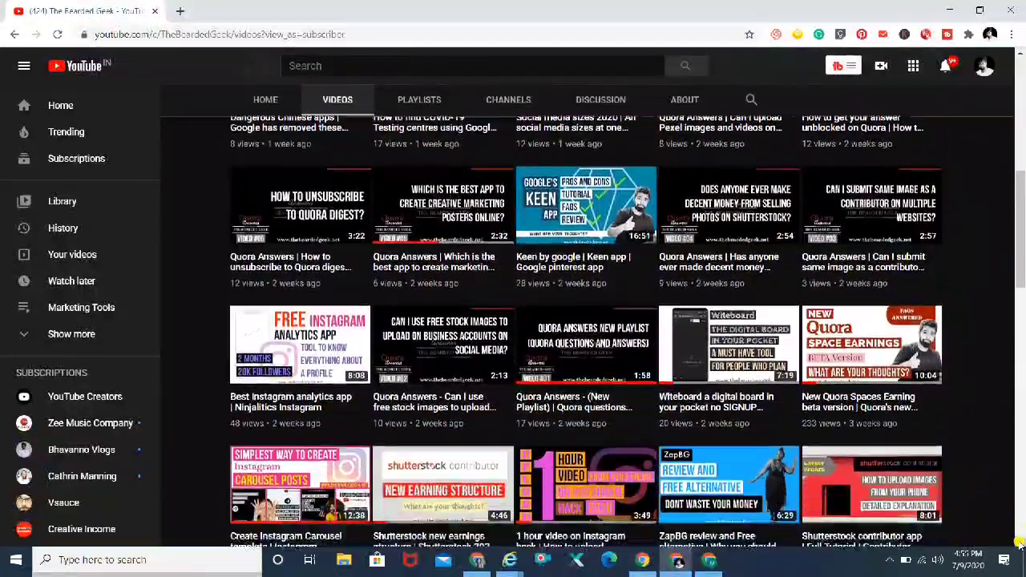
{"action": "scroll", "coordinate": [1020, 543], "scroll_direction": "down", "scroll_amount": 3}
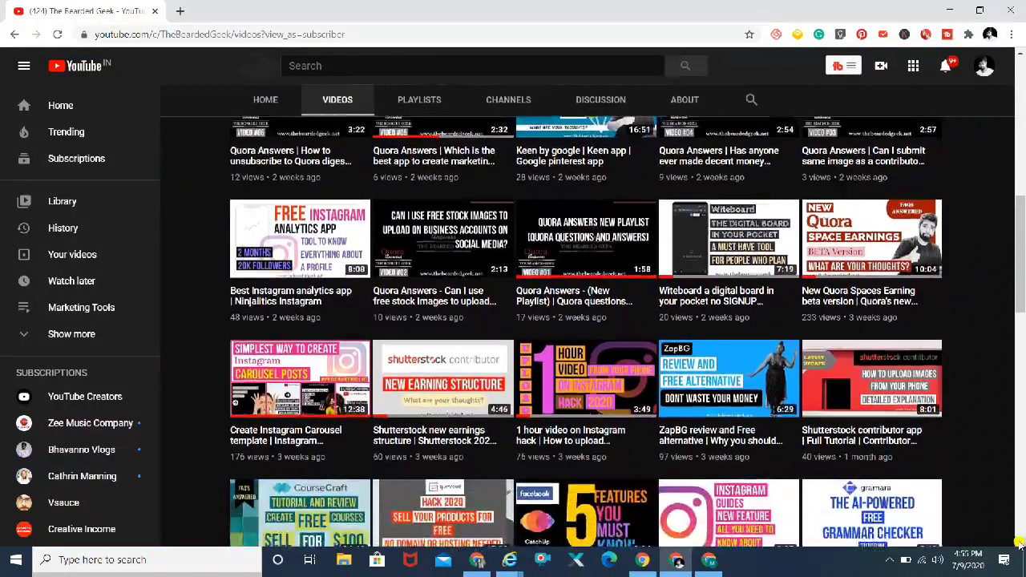
{"action": "scroll", "coordinate": [1019, 543], "scroll_direction": "down", "scroll_amount": 1}
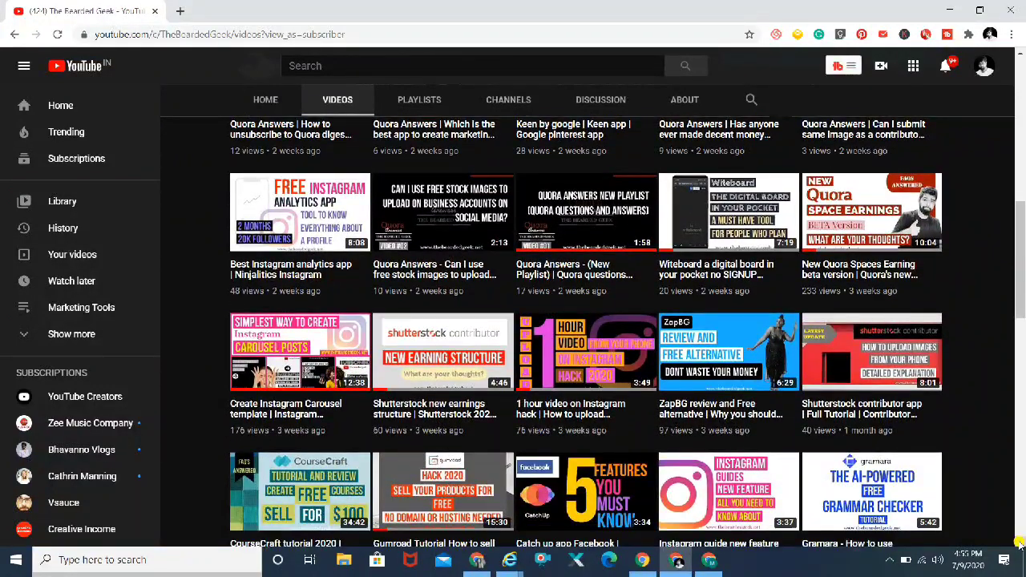
{"action": "scroll", "coordinate": [1019, 543], "scroll_direction": "down", "scroll_amount": 1}
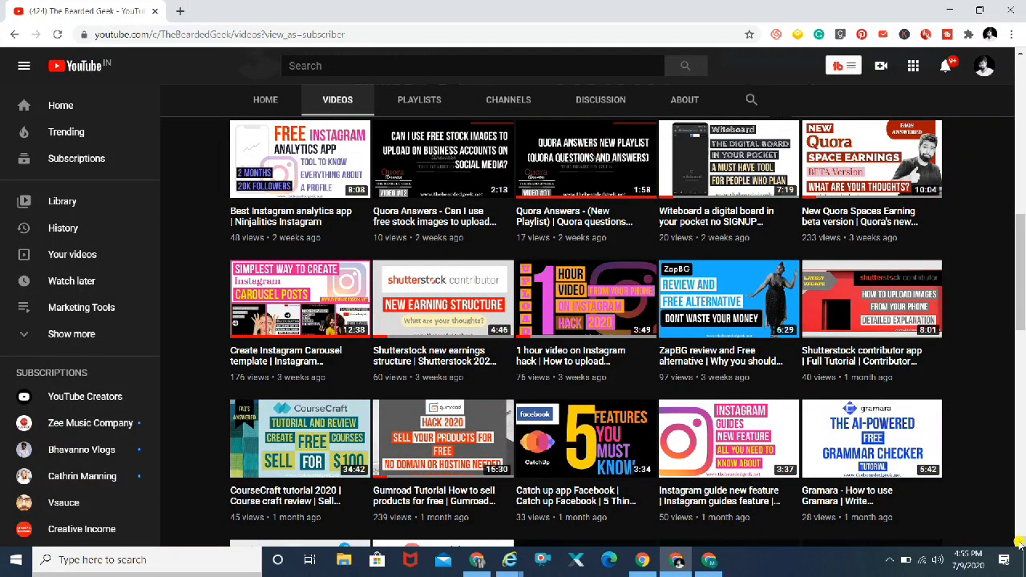
{"action": "scroll", "coordinate": [1020, 543], "scroll_direction": "down", "scroll_amount": 5}
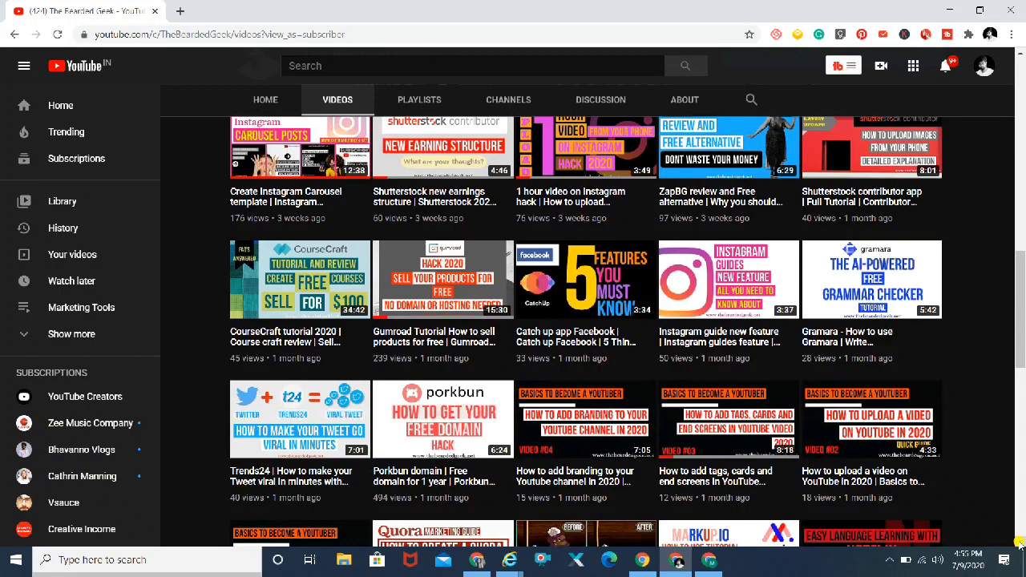
{"action": "scroll", "coordinate": [1019, 543], "scroll_direction": "down", "scroll_amount": 3}
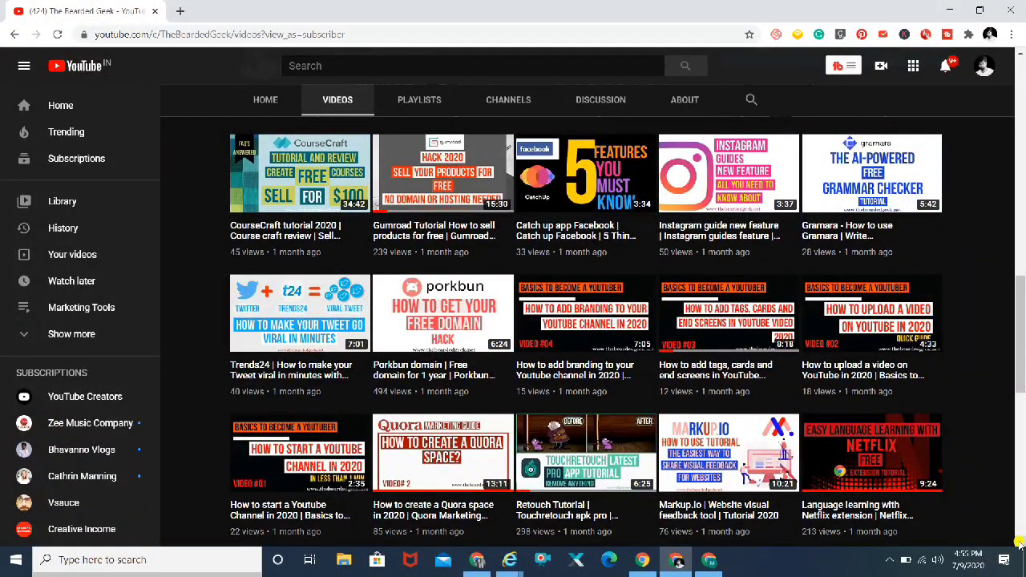
{"action": "scroll", "coordinate": [1019, 543], "scroll_direction": "down", "scroll_amount": 1}
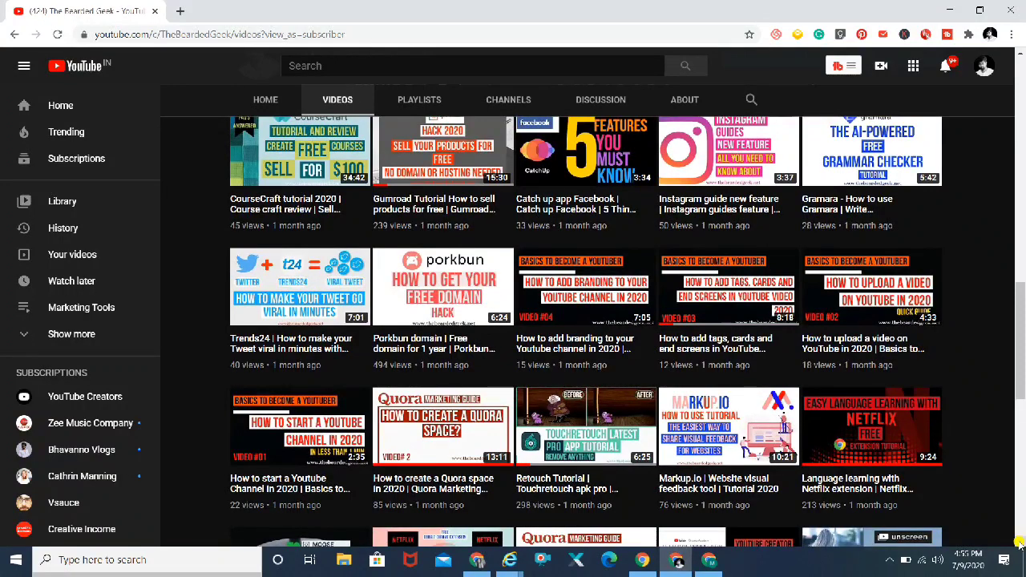
{"action": "scroll", "coordinate": [1019, 544], "scroll_direction": "down", "scroll_amount": 3}
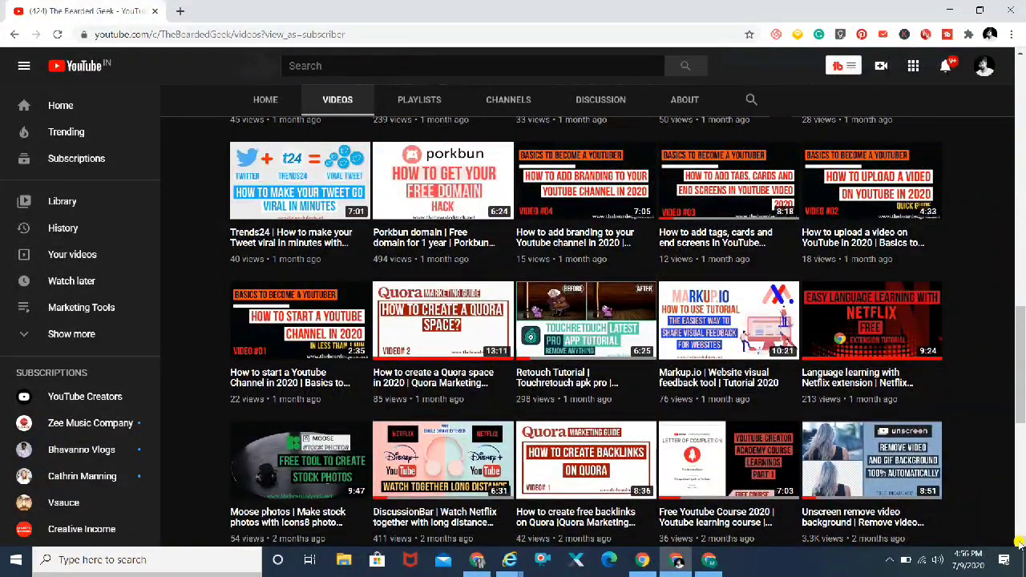
{"action": "scroll", "coordinate": [1020, 543], "scroll_direction": "down", "scroll_amount": 3}
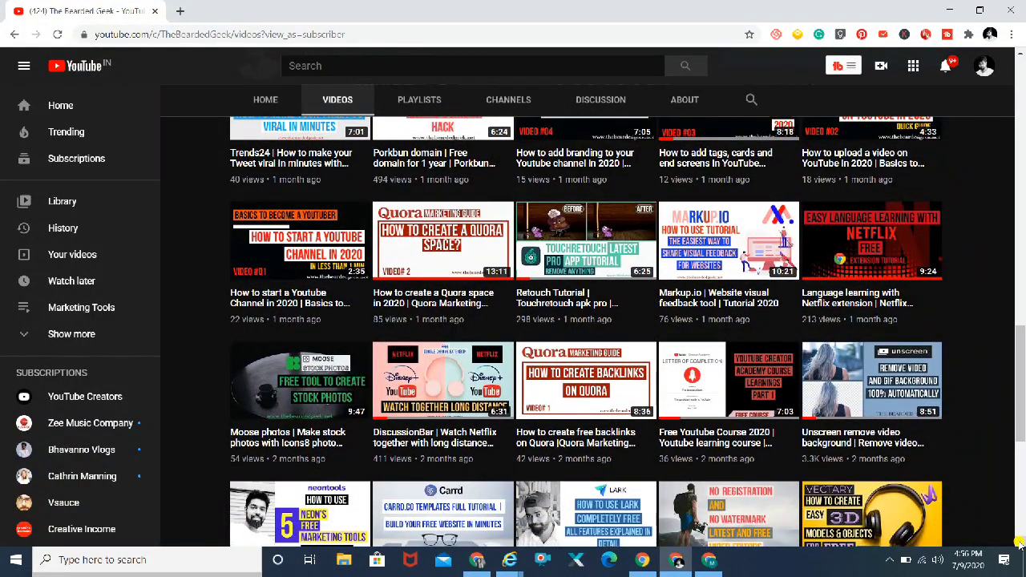
{"action": "left_click", "coordinate": [1019, 543]}
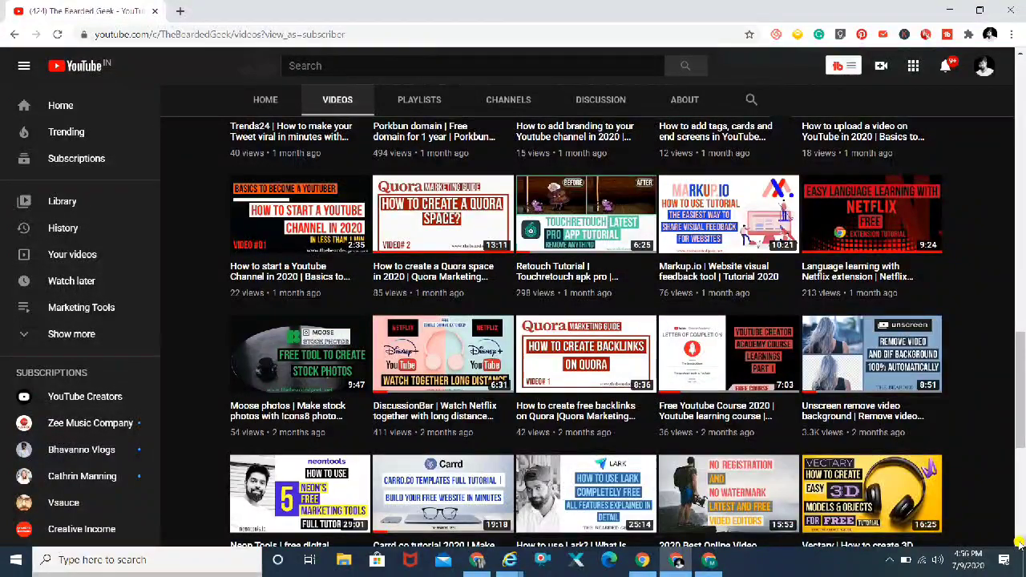
{"action": "scroll", "coordinate": [1019, 543], "scroll_direction": "down", "scroll_amount": 7}
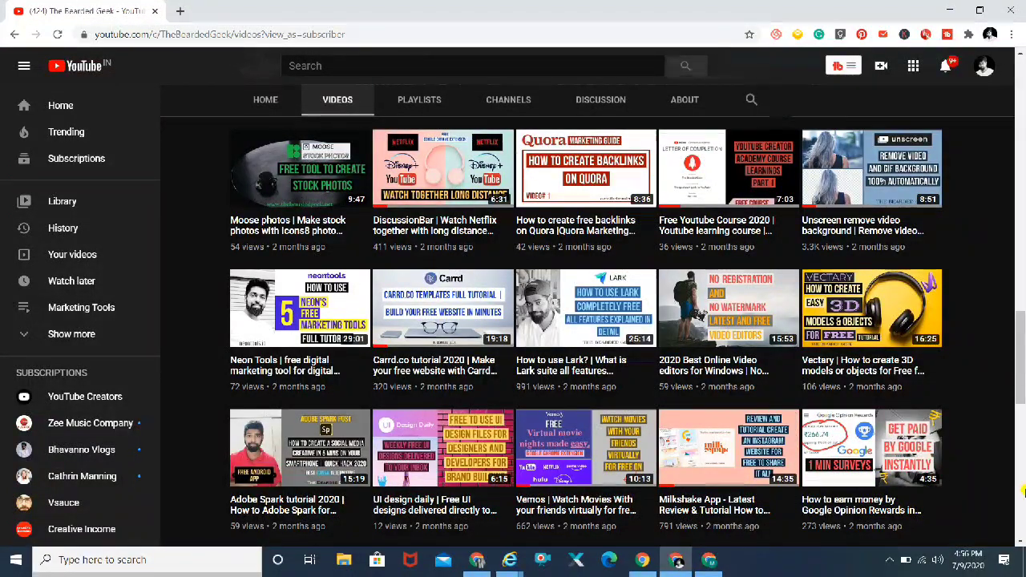
{"action": "left_click", "coordinate": [1019, 542]}
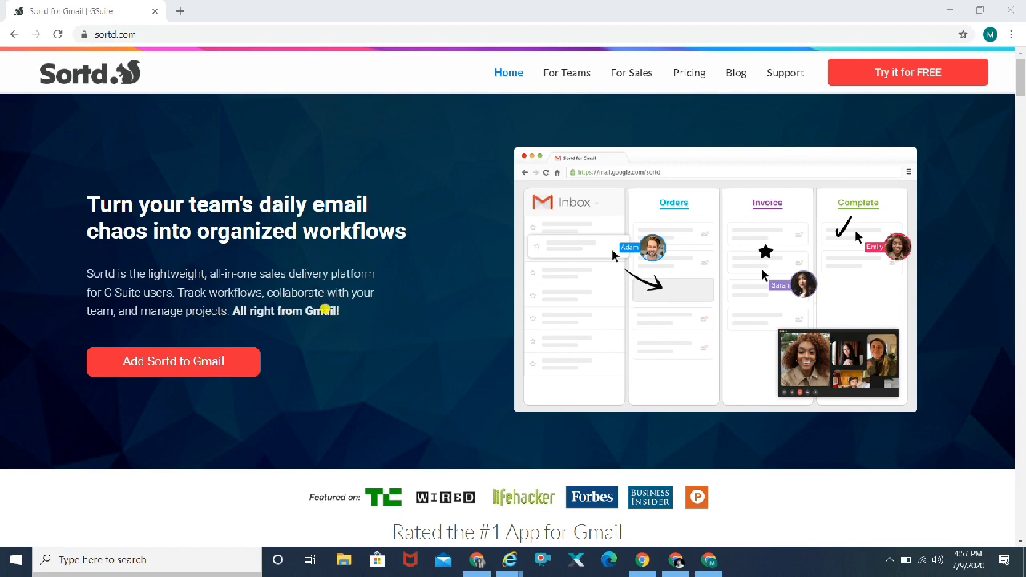
Search Google for "chrome extensions" in a new browser tab
{"action": "left_click", "coordinate": [180, 12]}
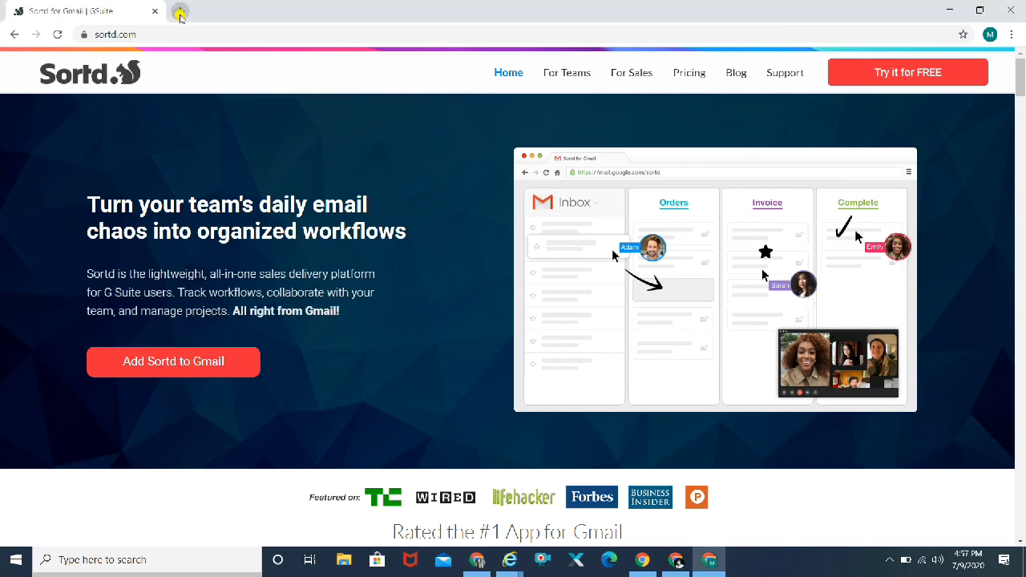
{"action": "type", "text": "chrom"}
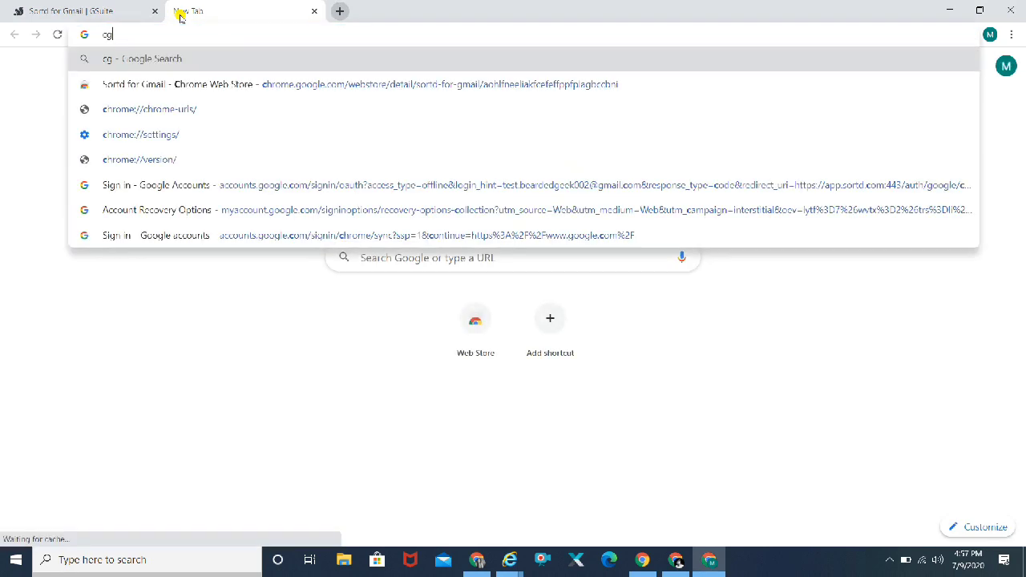
{"action": "type", "text": "e e"}
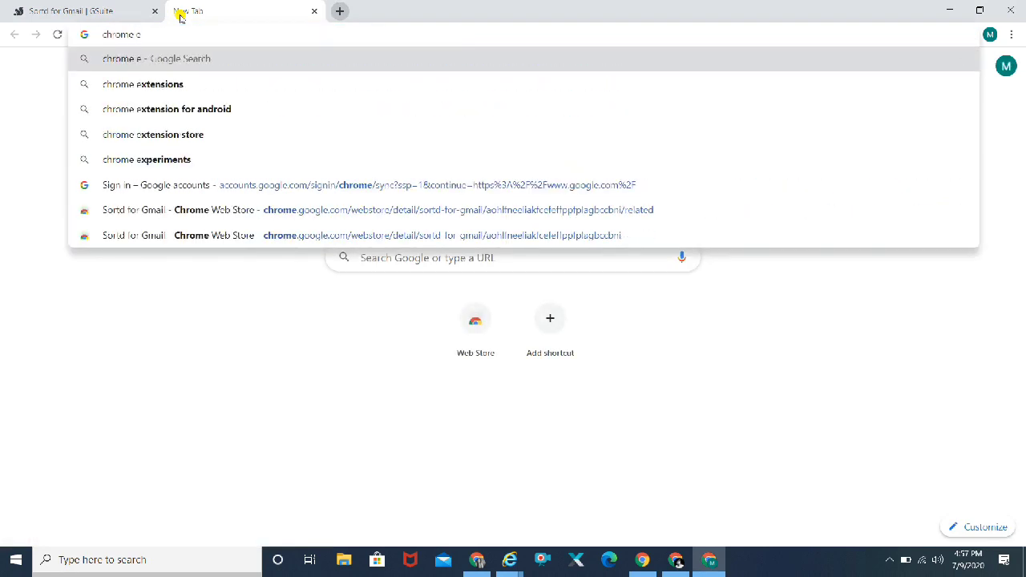
{"action": "type", "text": "xtensions"}
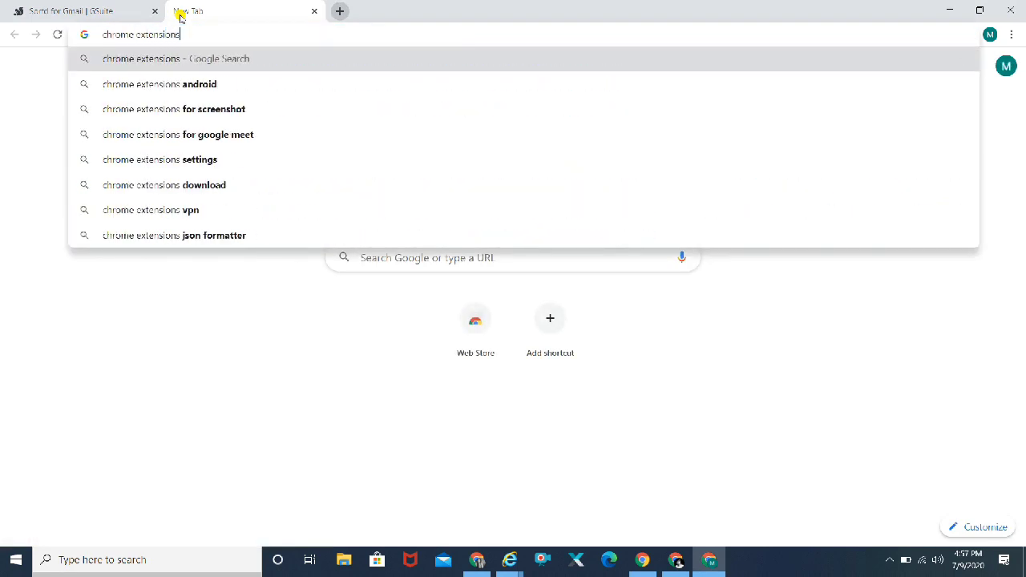
{"action": "key", "text": "Return"}
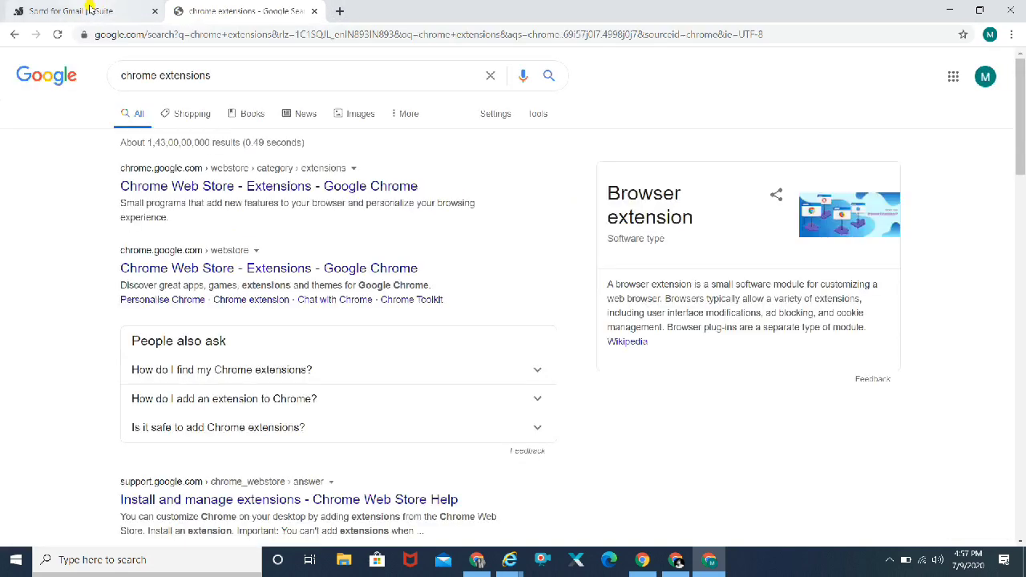
Install the Sortd for Gmail extension in Chrome, starting from the Add Sortd to Gmail link on the Sortd website
{"action": "left_click", "coordinate": [93, 11]}
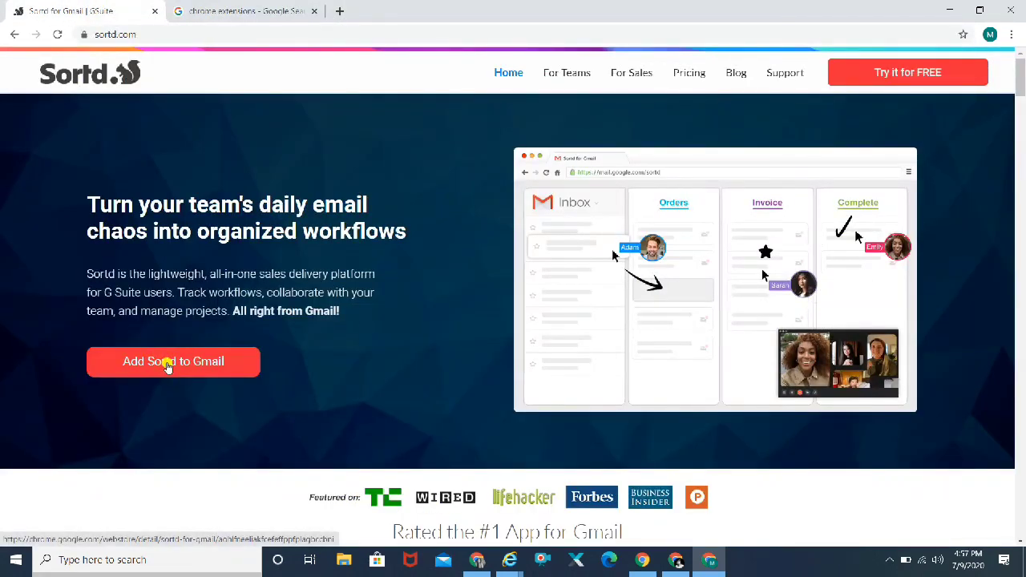
{"action": "left_click", "coordinate": [168, 362]}
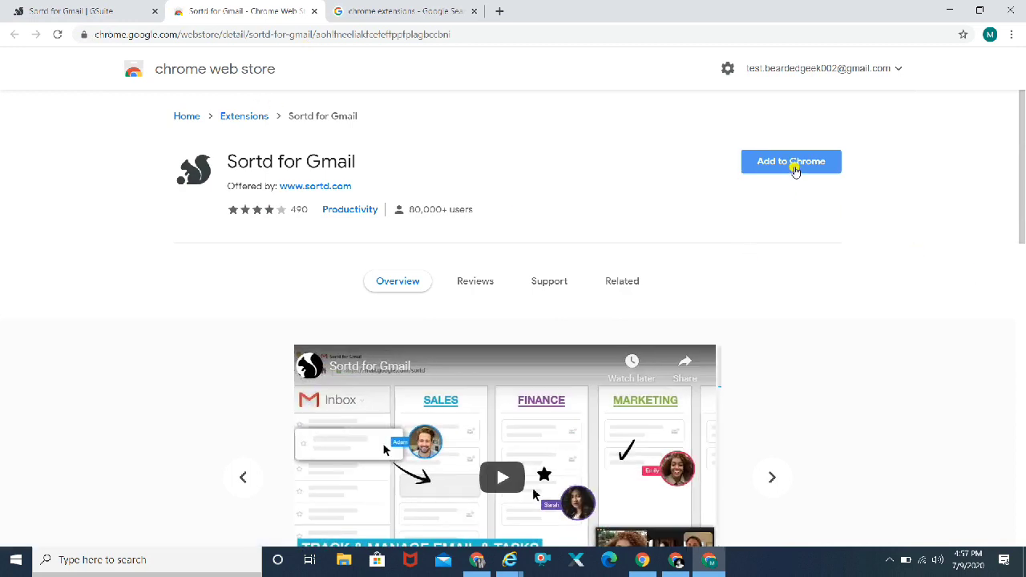
{"action": "left_click", "coordinate": [795, 164]}
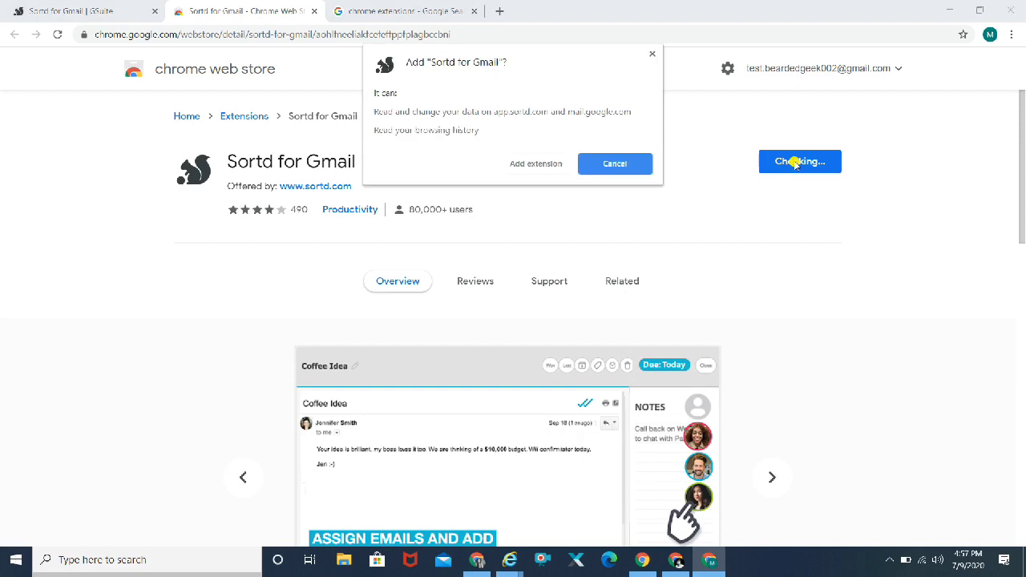
{"action": "left_click", "coordinate": [537, 166]}
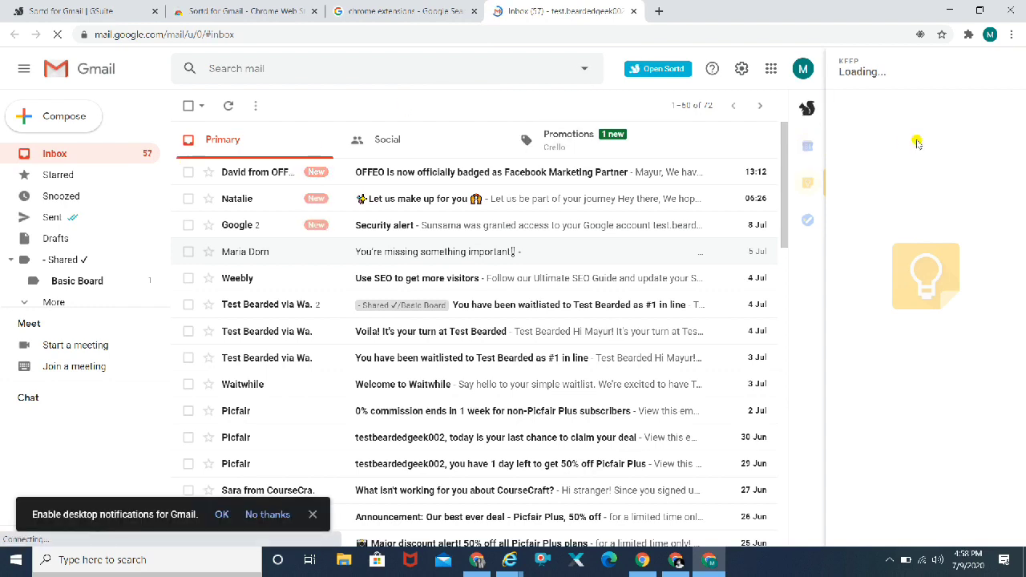
Show the Sortd board panel beside the Gmail inbox and open Sortd's board chooser
{"action": "left_click", "coordinate": [806, 110]}
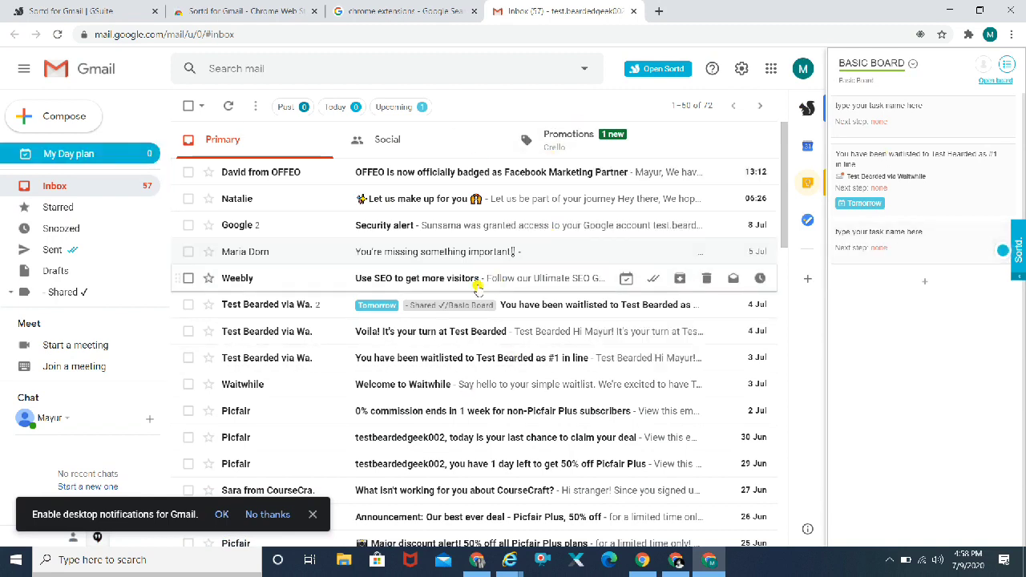
{"action": "left_click", "coordinate": [80, 157]}
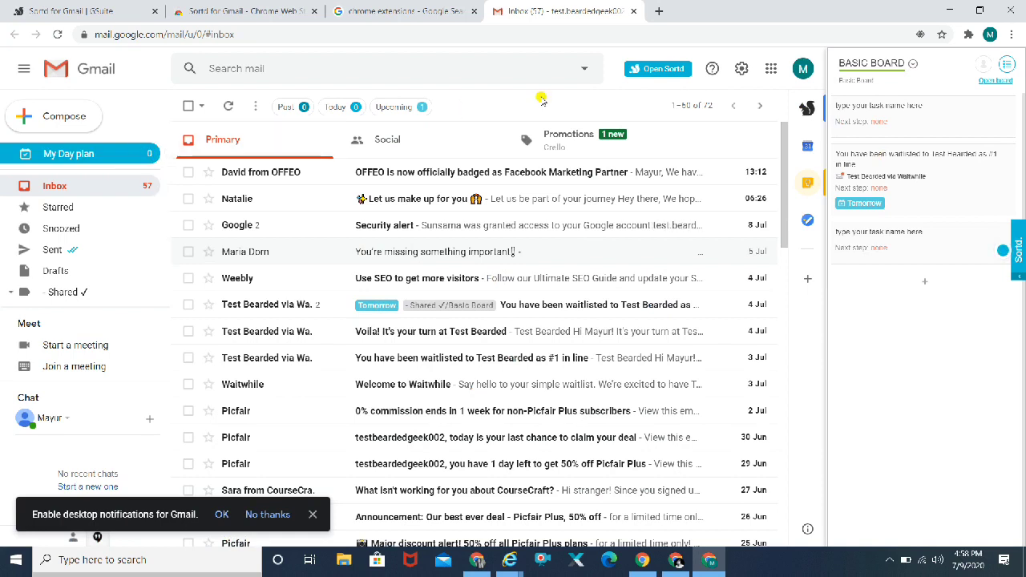
{"action": "left_click", "coordinate": [663, 71]}
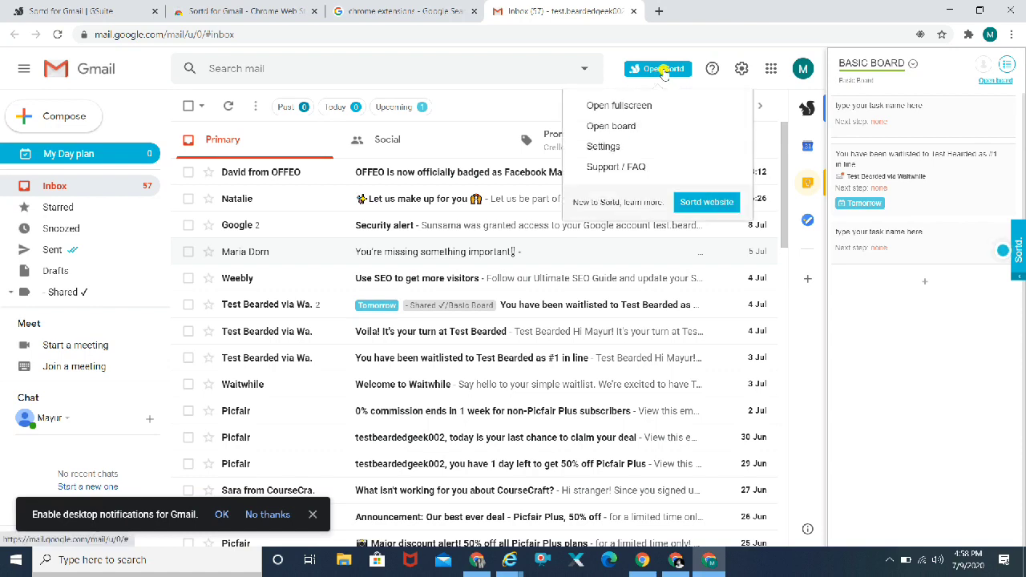
{"action": "left_click", "coordinate": [612, 127]}
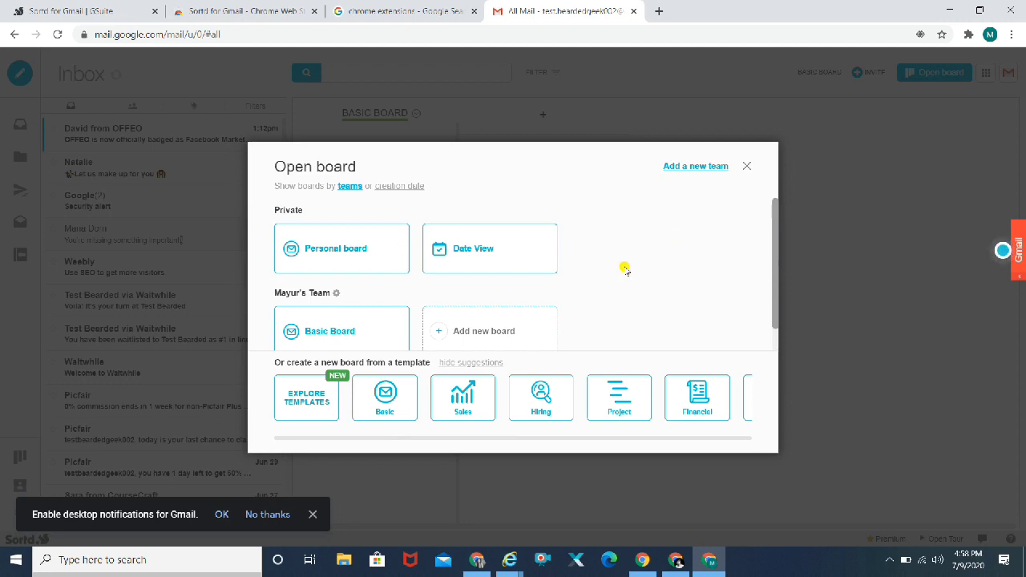
Create a new team board named "Follow Ups" with the Basic board type
{"action": "scroll", "coordinate": [624, 268], "scroll_direction": "down", "scroll_amount": 1}
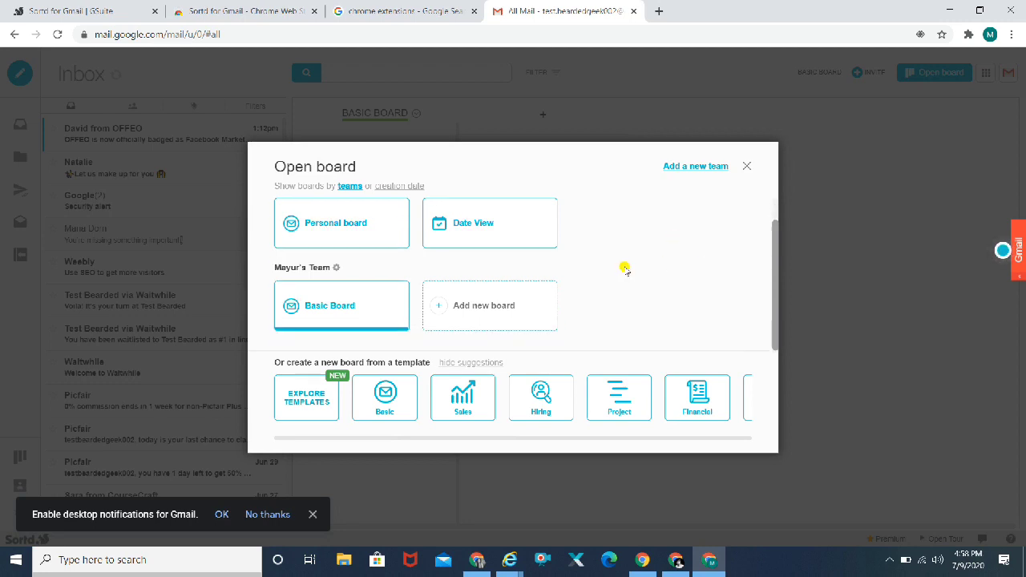
{"action": "left_click", "coordinate": [461, 307]}
{"action": "left_click", "coordinate": [263, 147]}
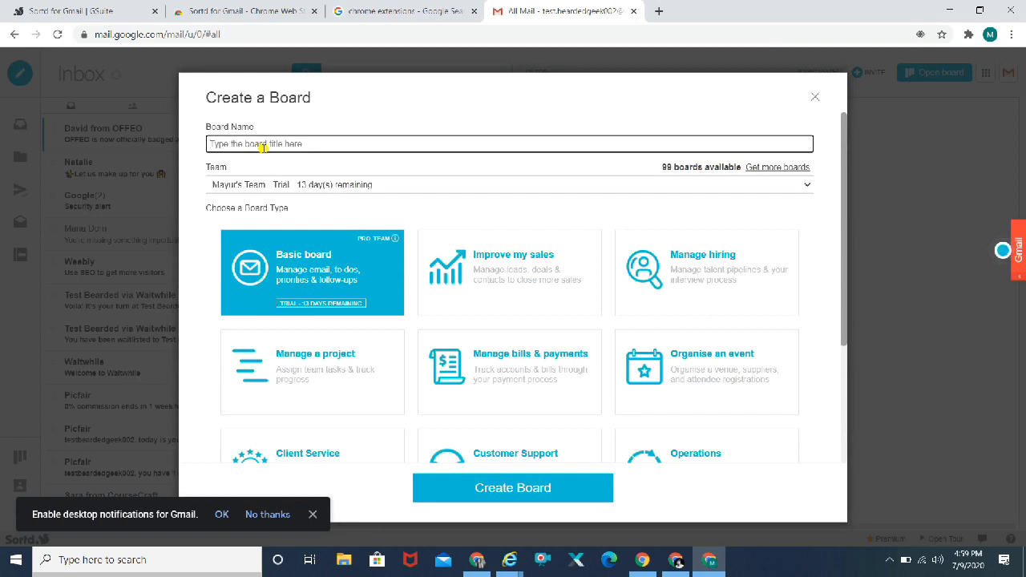
{"action": "type", "text": "Follow Ups"}
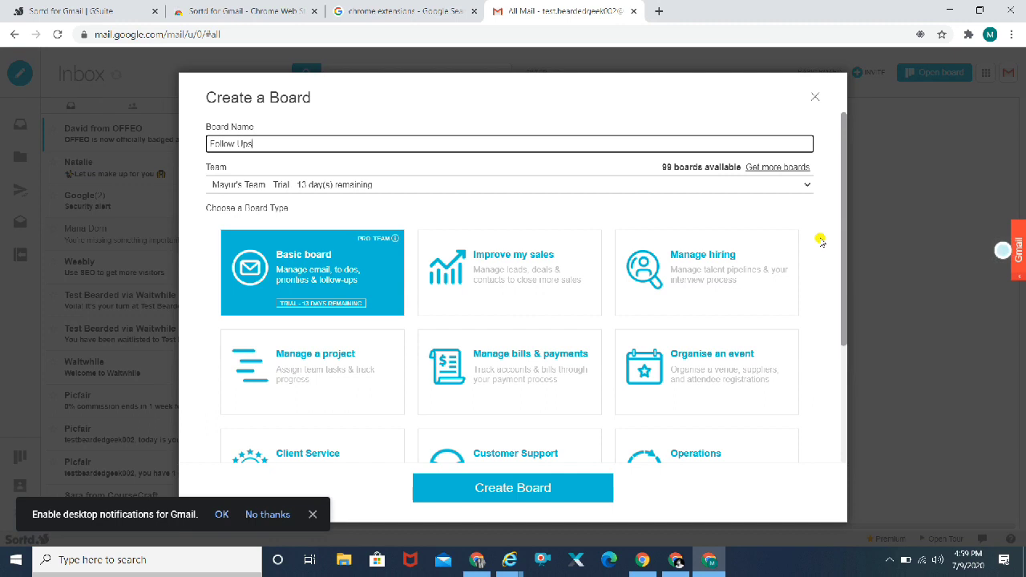
{"action": "scroll", "coordinate": [820, 240], "scroll_direction": "down", "scroll_amount": 2}
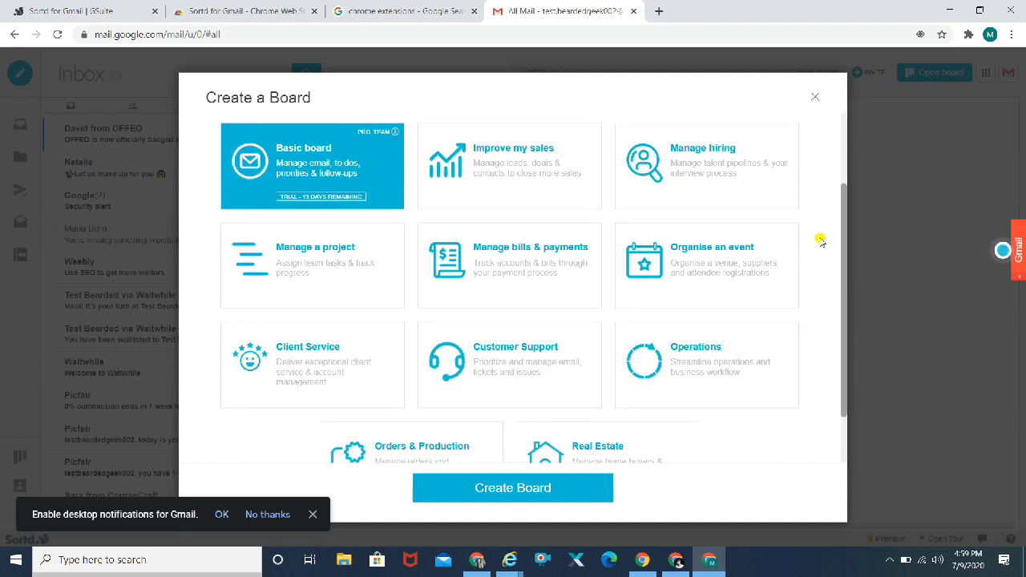
{"action": "left_click", "coordinate": [513, 488]}
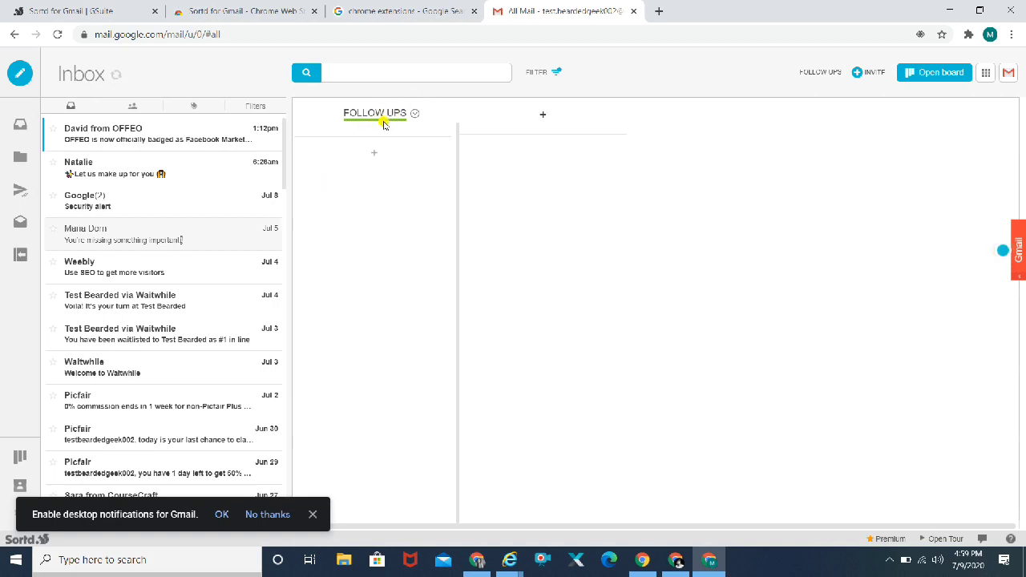
Add a task named "Call Mom" to the Follow Ups list
{"action": "left_click", "coordinate": [377, 155]}
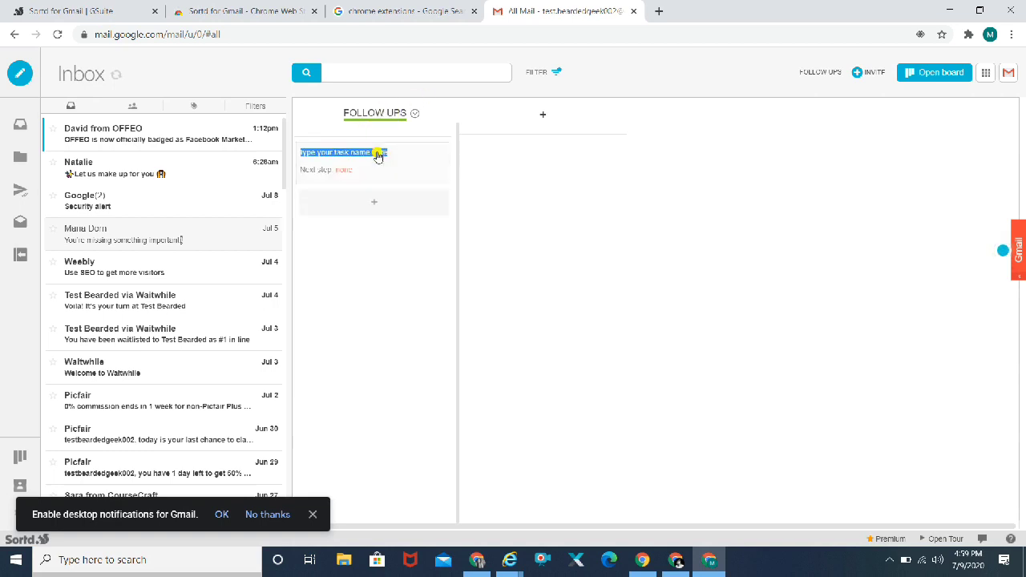
{"action": "left_click", "coordinate": [354, 152]}
{"action": "triple_click", "coordinate": [354, 152]}
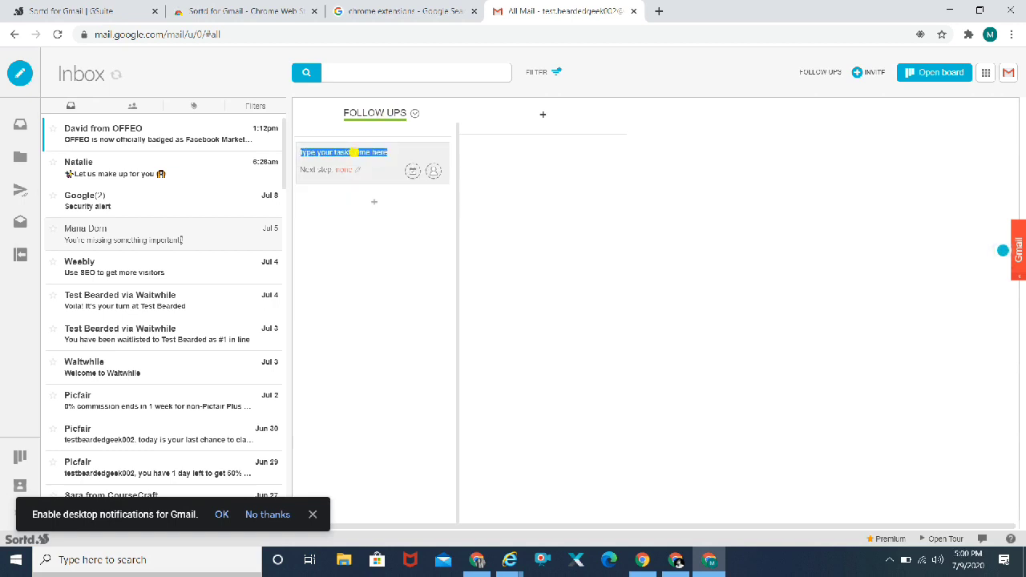
{"action": "type", "text": "Call"}
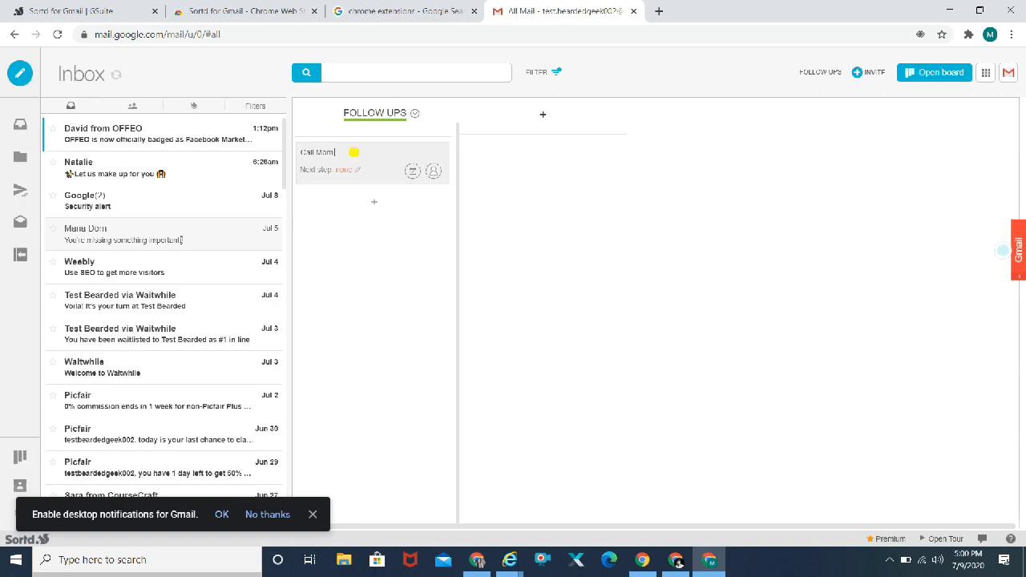
{"action": "type", "text": " Mom"}
{"action": "left_click", "coordinate": [487, 197]}
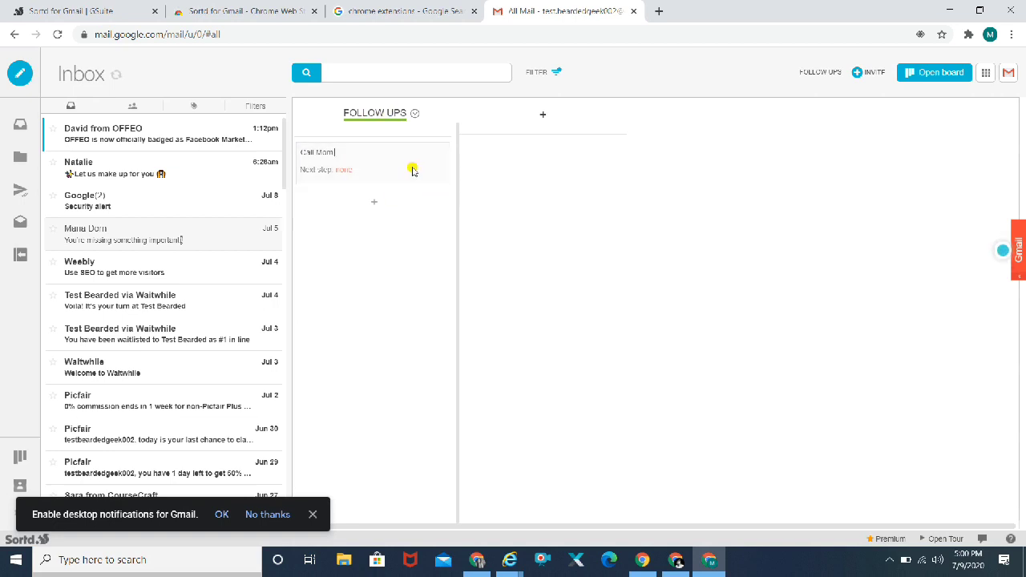
View the My Day plan date options for the "Call Mom" task without choosing a date
{"action": "mouse_move", "coordinate": [409, 168]}
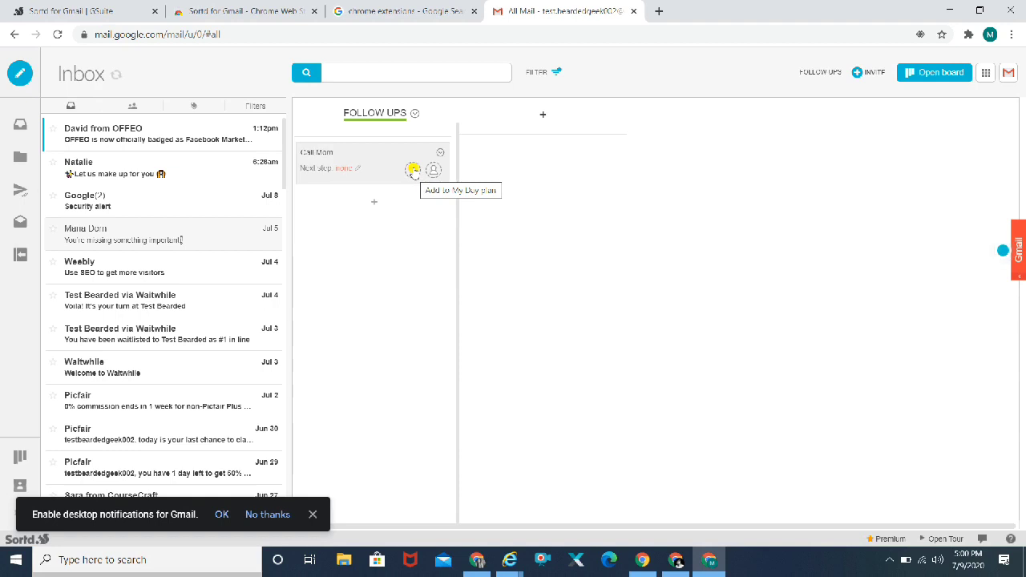
{"action": "left_click", "coordinate": [413, 171]}
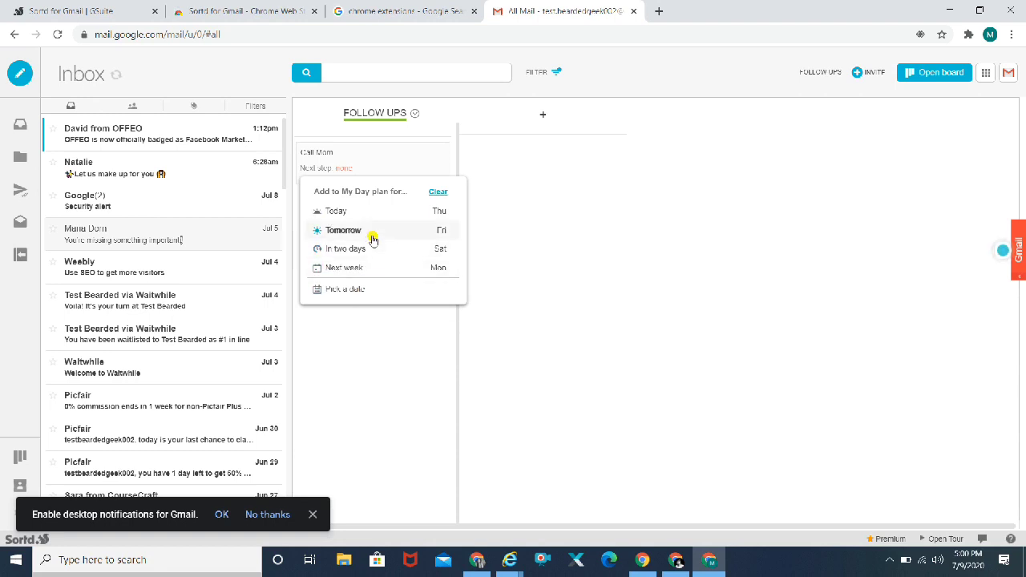
{"action": "left_click", "coordinate": [342, 158]}
Retitle the "Call Mom" task in the Follow Ups list as a reminder to call a named contact
{"action": "left_click", "coordinate": [326, 155]}
{"action": "left_click", "coordinate": [339, 151]}
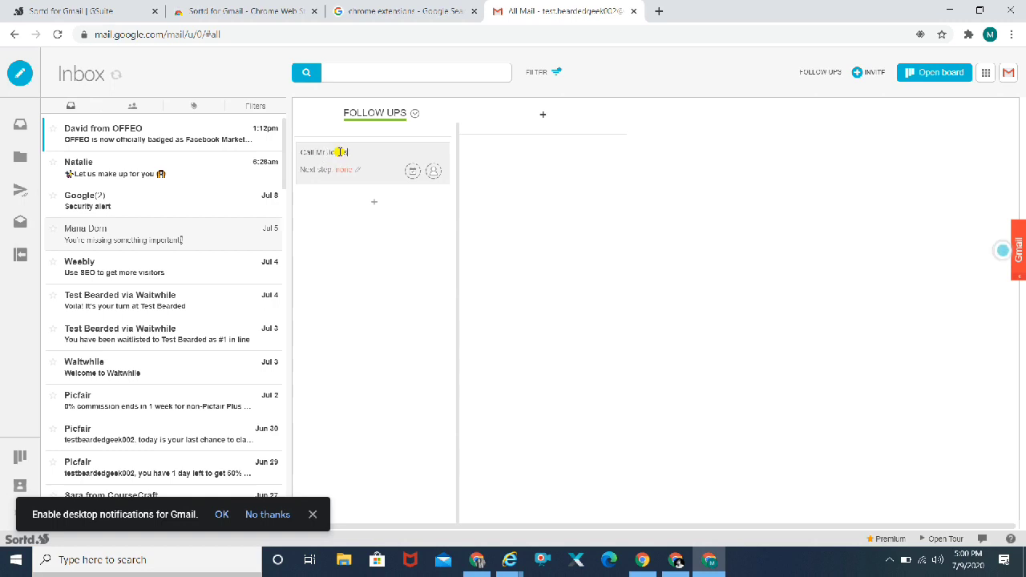
{"action": "key", "text": "Return"}
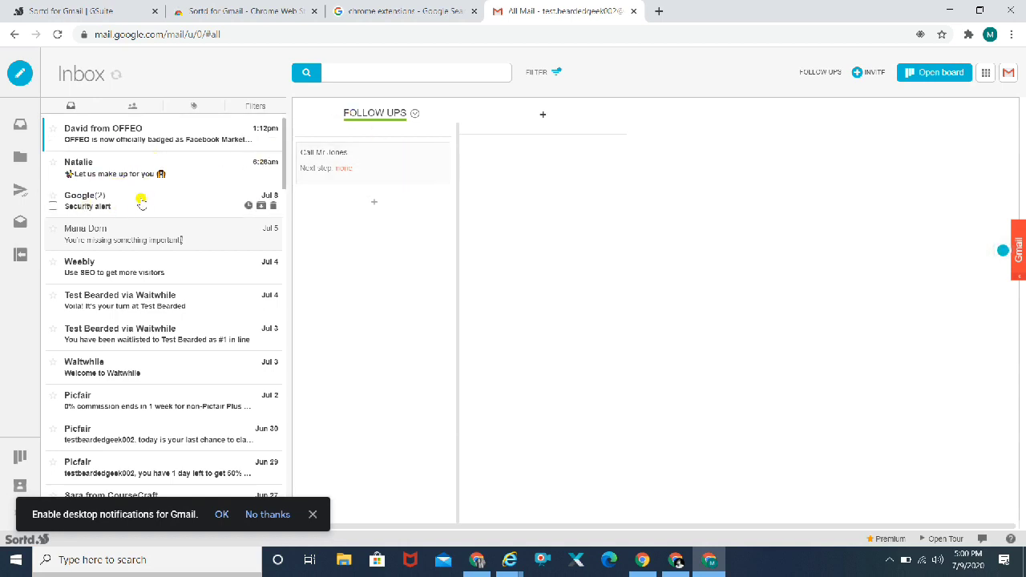
Add the Weebly email "Use SEO to get more visitors" to the Follow Ups list and check its assignee option
{"action": "left_click_drag", "start_coordinate": [110, 270], "coordinate": [371, 213]}
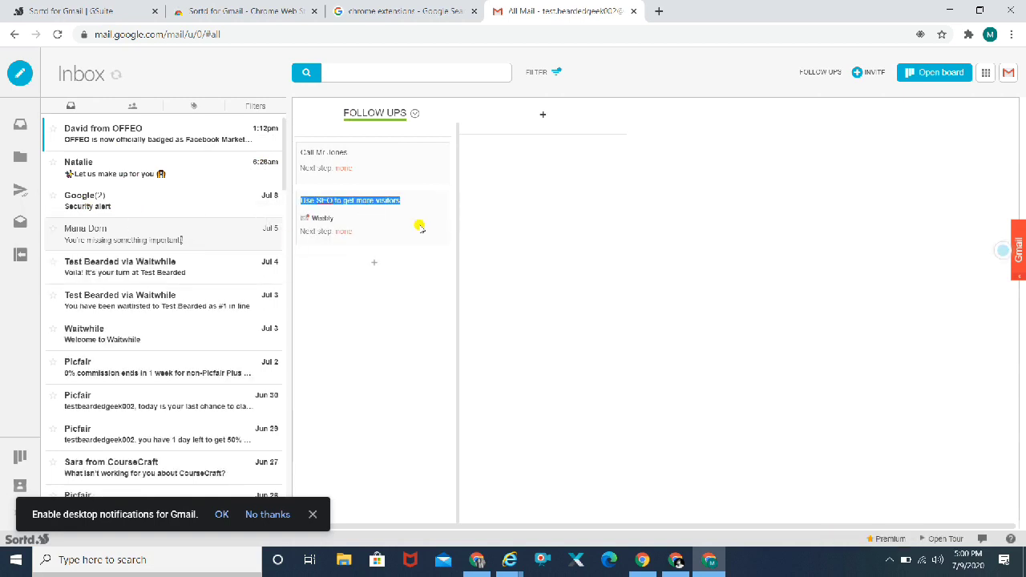
{"action": "left_click", "coordinate": [401, 273]}
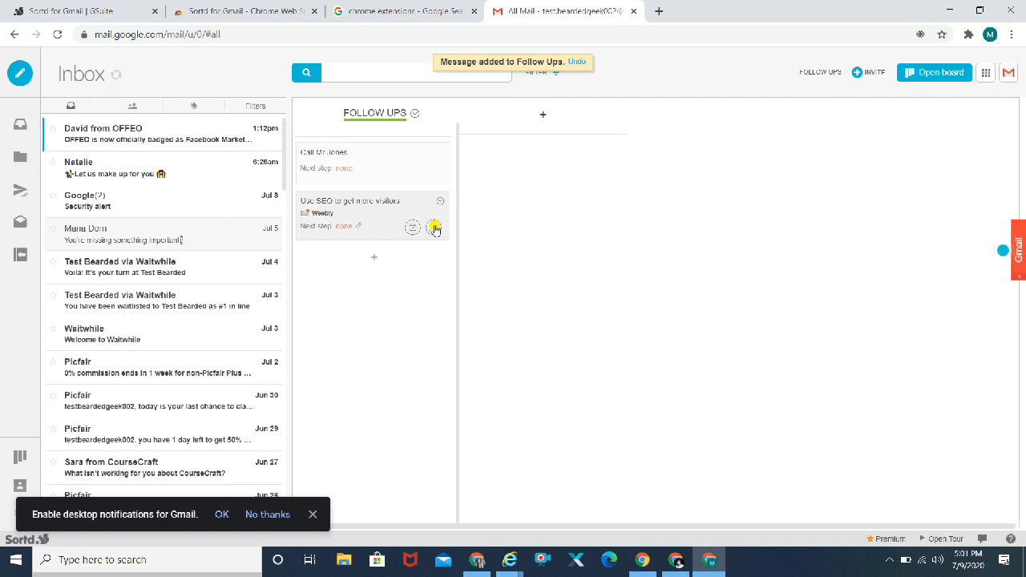
{"action": "left_click", "coordinate": [434, 228]}
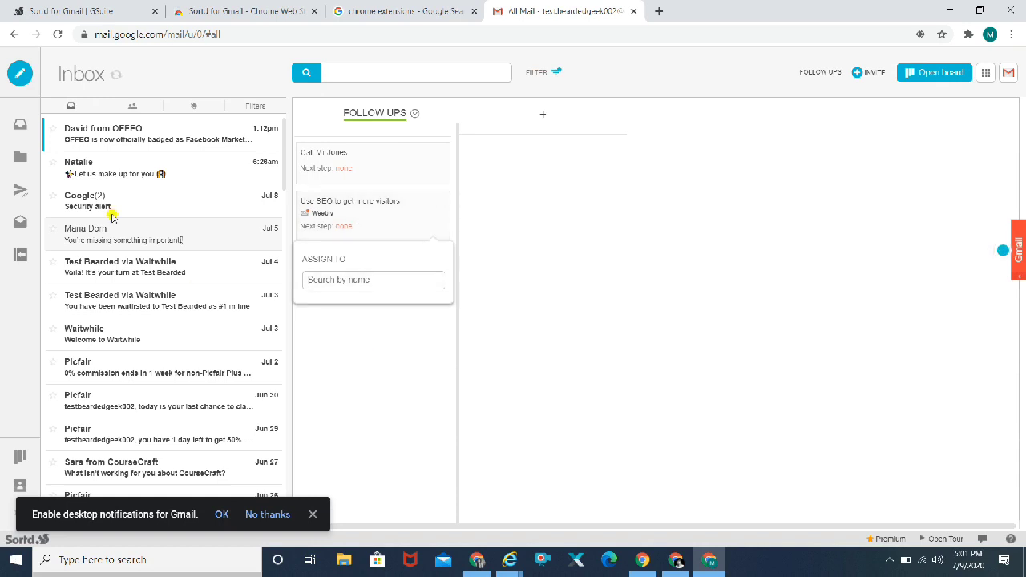
{"action": "left_click", "coordinate": [340, 391]}
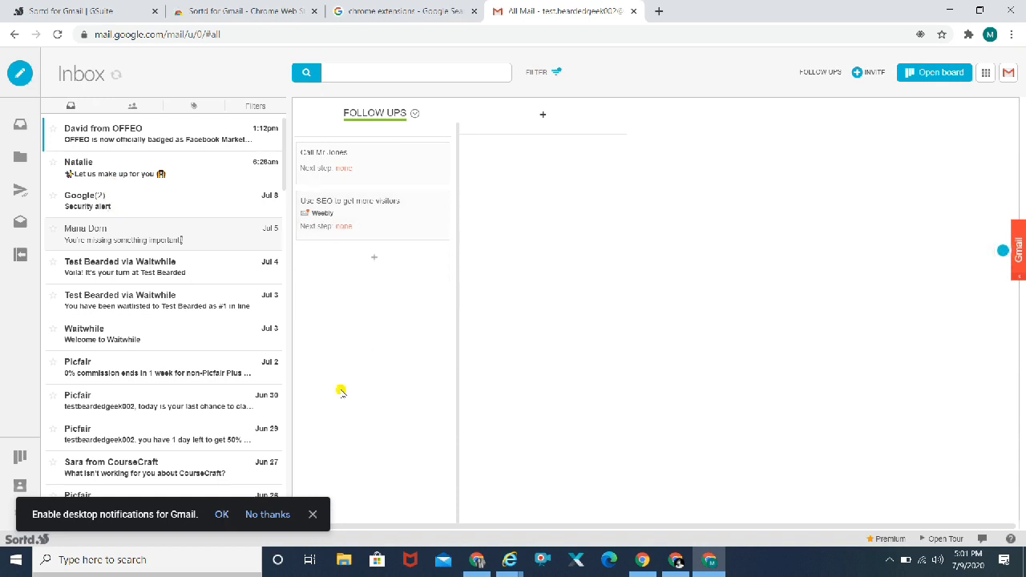
Add a second list named "Fresh Leads" to the Follow Ups board
{"action": "left_click", "coordinate": [543, 117]}
{"action": "left_click", "coordinate": [546, 117]}
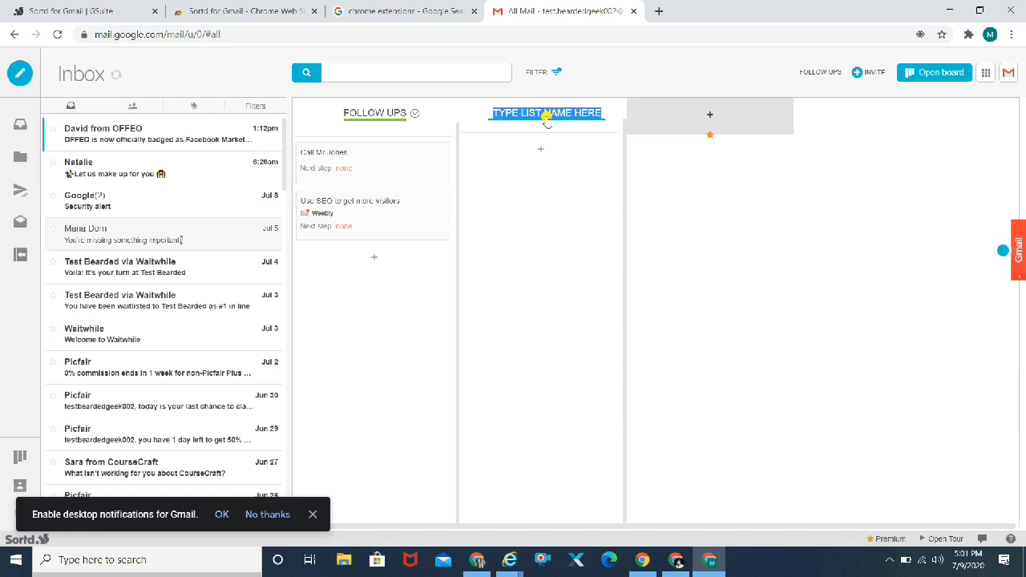
{"action": "type", "text": "New"}
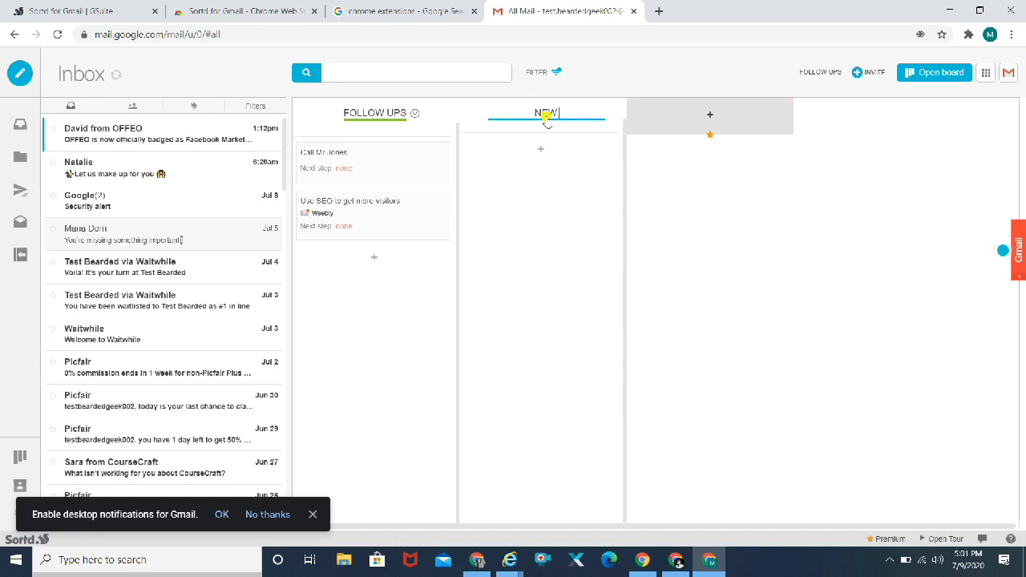
{"action": "key", "text": "BackSpace"}
{"action": "key", "text": "BackSpace"}
{"action": "type", "text": "FRESH LEADS"}
{"action": "left_click", "coordinate": [795, 217]}
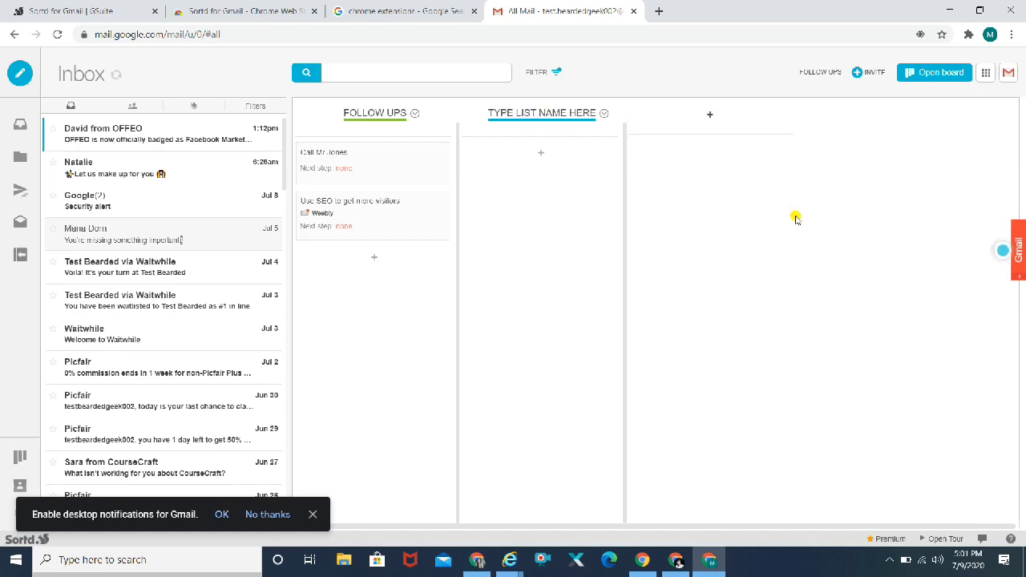
Add a third list named "Deadlines" and place the "Welcome to Waitwhile" email in it, keeping the email's title
{"action": "left_click", "coordinate": [709, 117]}
{"action": "type", "text": "DEADLINES"}
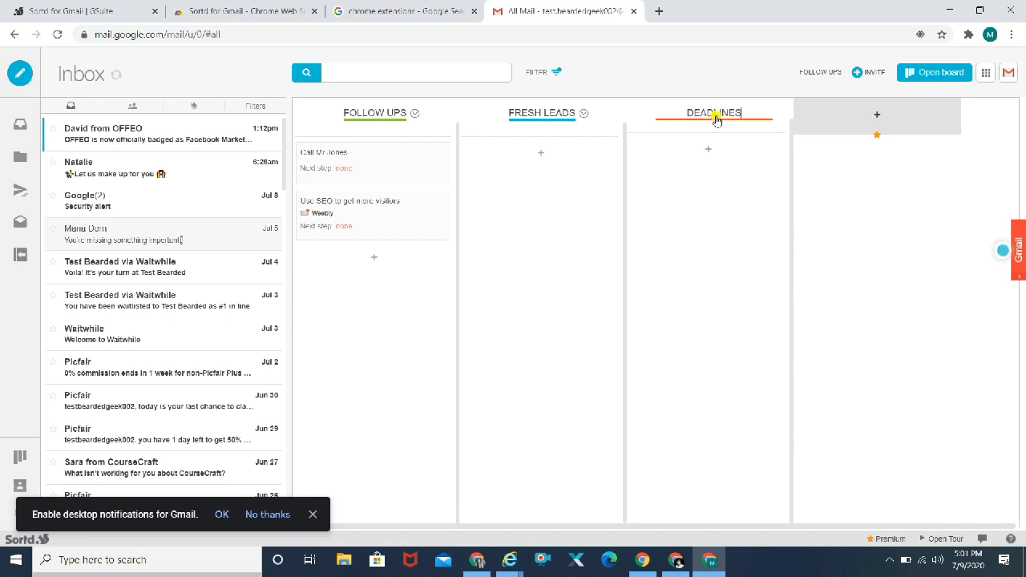
{"action": "left_click", "coordinate": [710, 222]}
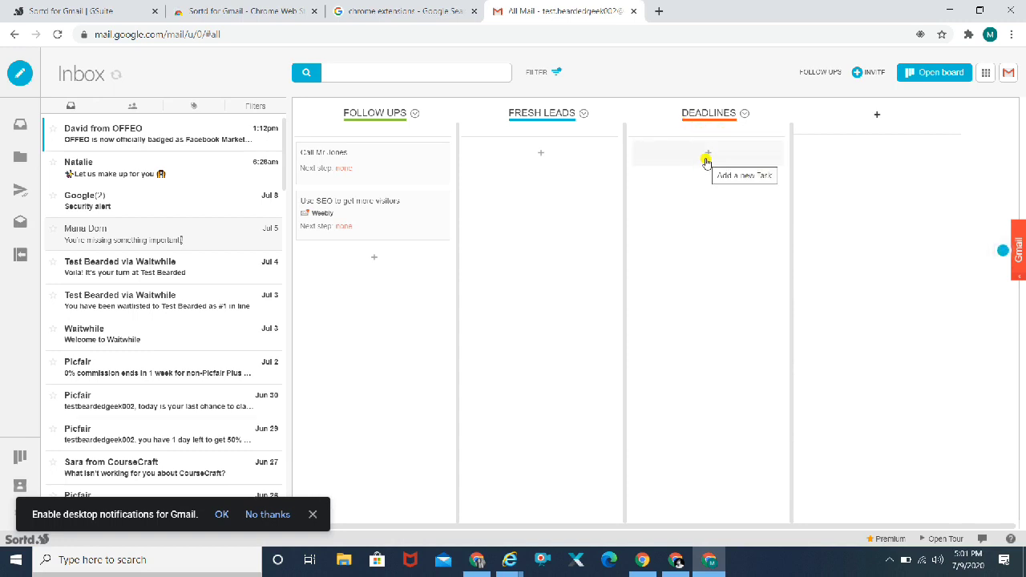
{"action": "left_click_drag", "start_coordinate": [101, 339], "coordinate": [684, 159]}
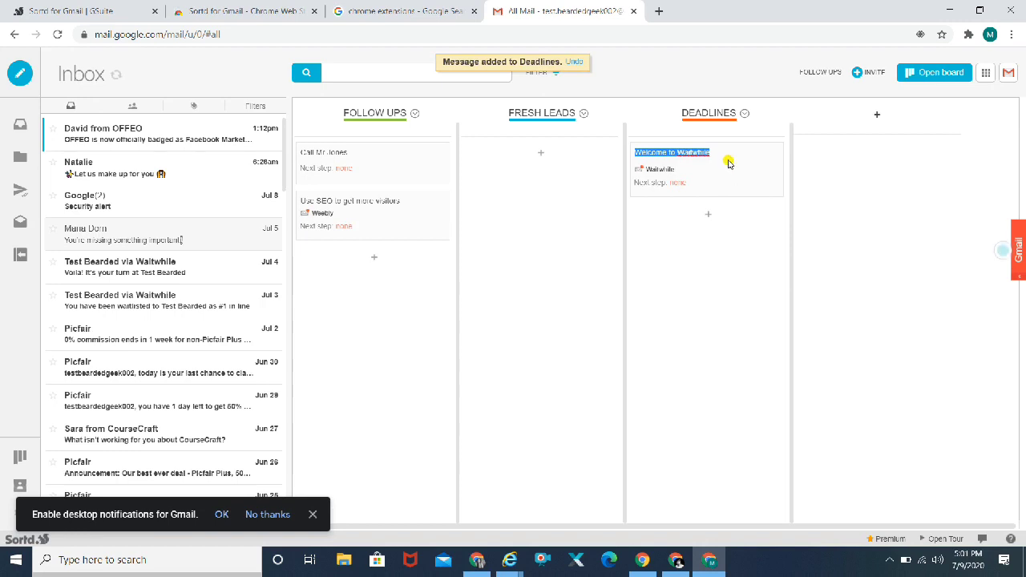
{"action": "left_click", "coordinate": [727, 161]}
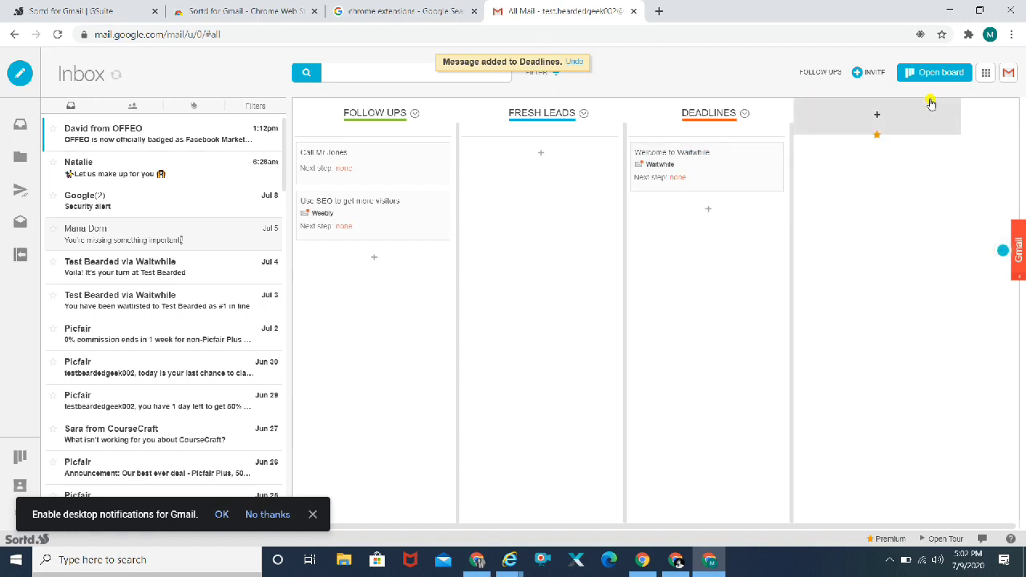
Switch to the standard Gmail inbox, view Sortd's board chooser from there, and close it without choosing a board
{"action": "left_click", "coordinate": [1009, 73]}
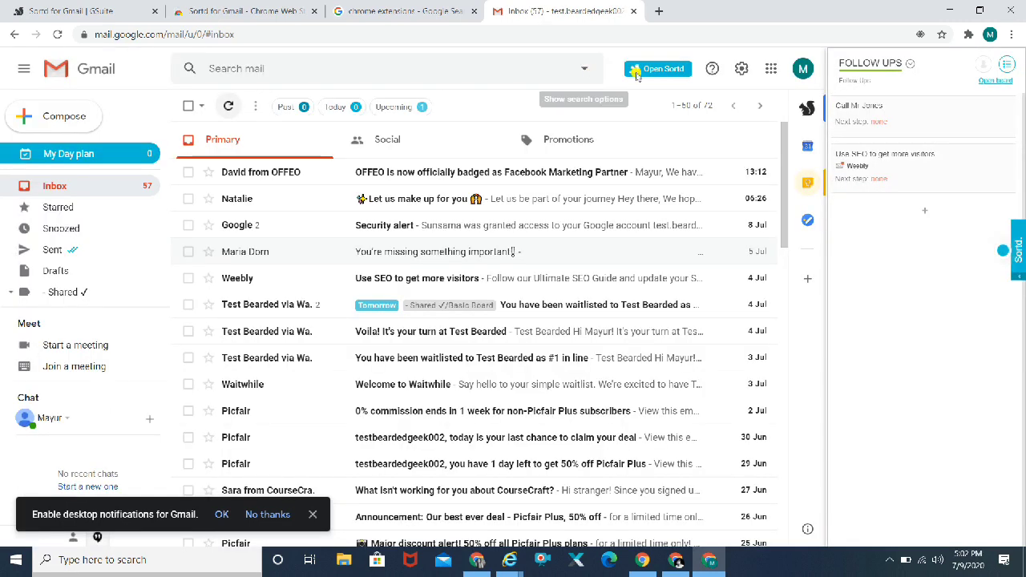
{"action": "left_click", "coordinate": [646, 70]}
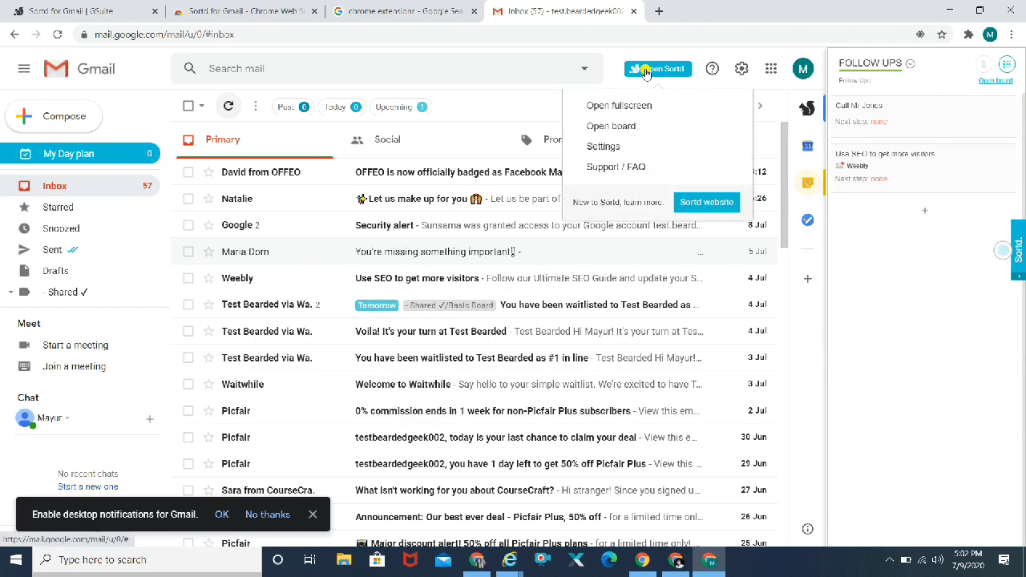
{"action": "left_click", "coordinate": [601, 126]}
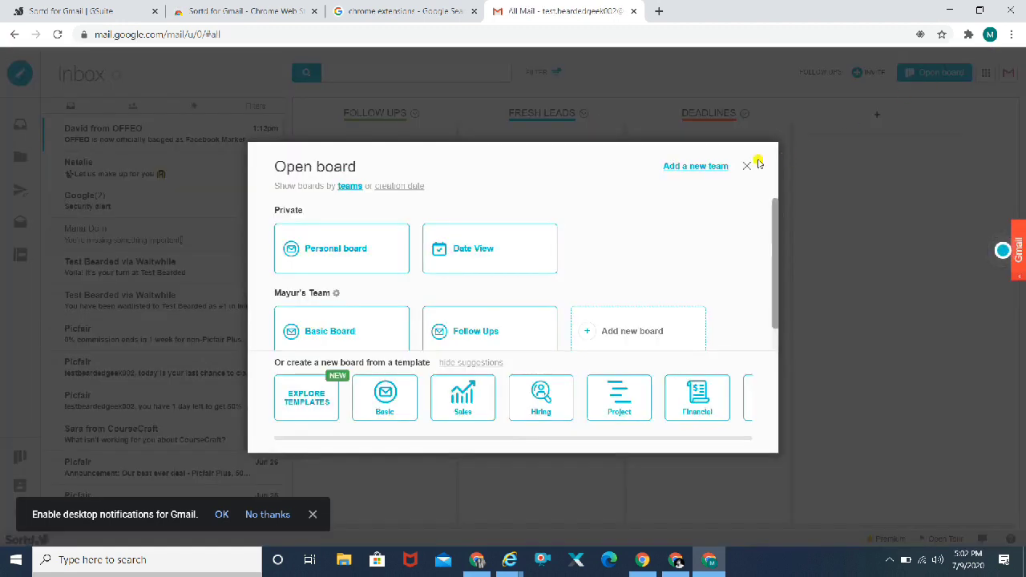
{"action": "left_click", "coordinate": [745, 166]}
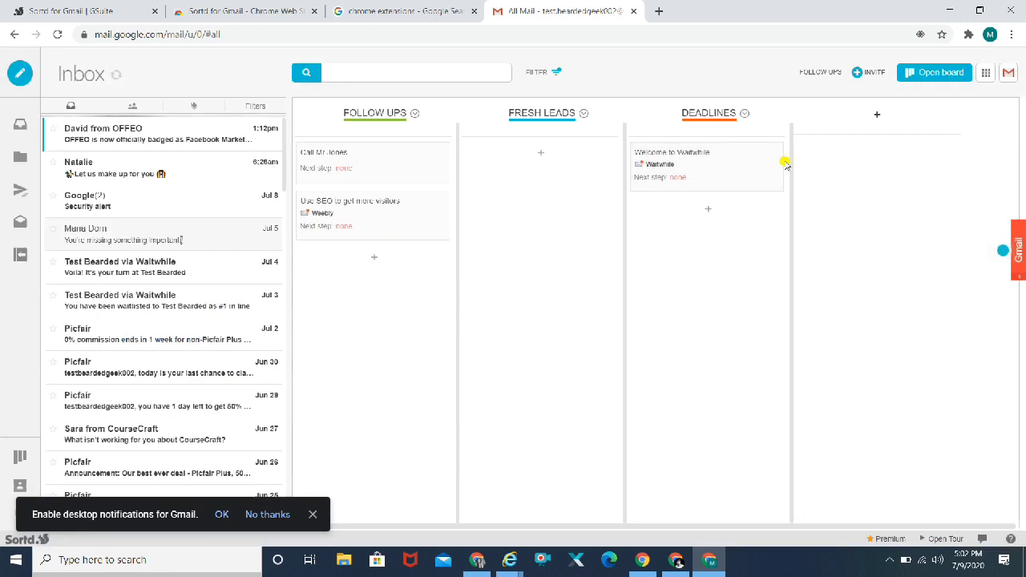
Return to the standard Gmail inbox and examine the options for the "Use SEO to get more visitors" card in the Sortd sidebar
{"action": "left_click", "coordinate": [1008, 75]}
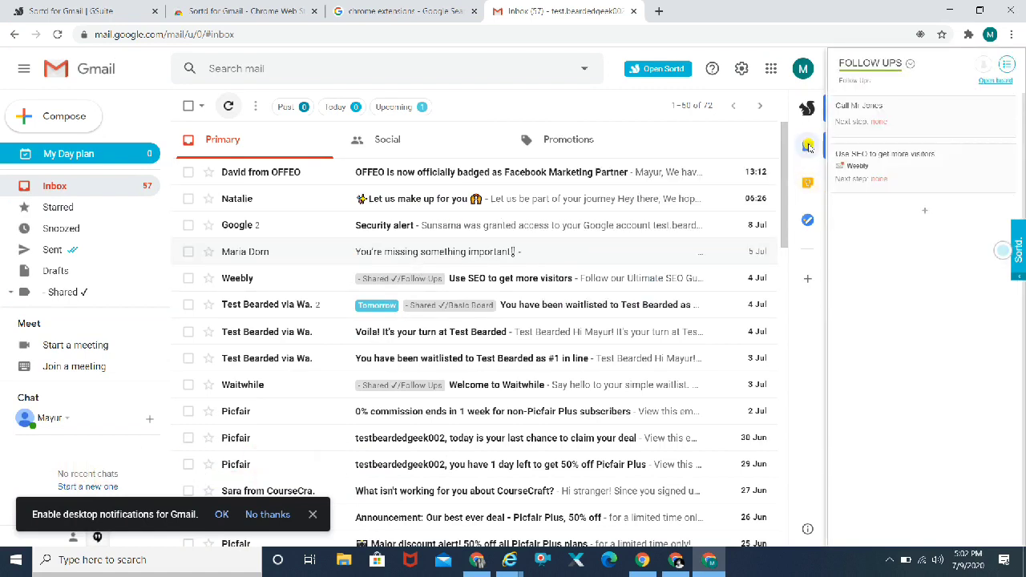
{"action": "left_click", "coordinate": [808, 185]}
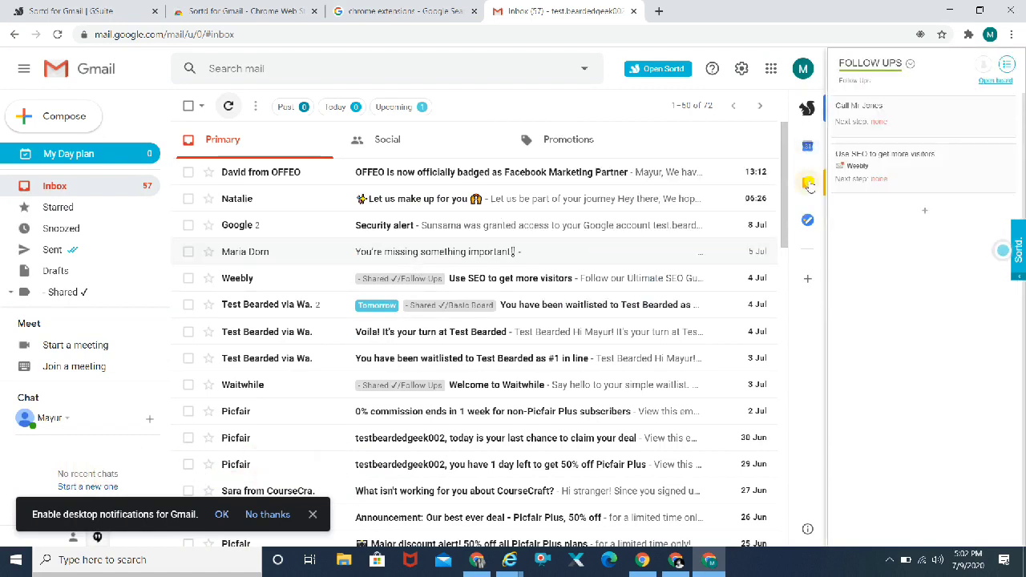
{"action": "left_click", "coordinate": [808, 111]}
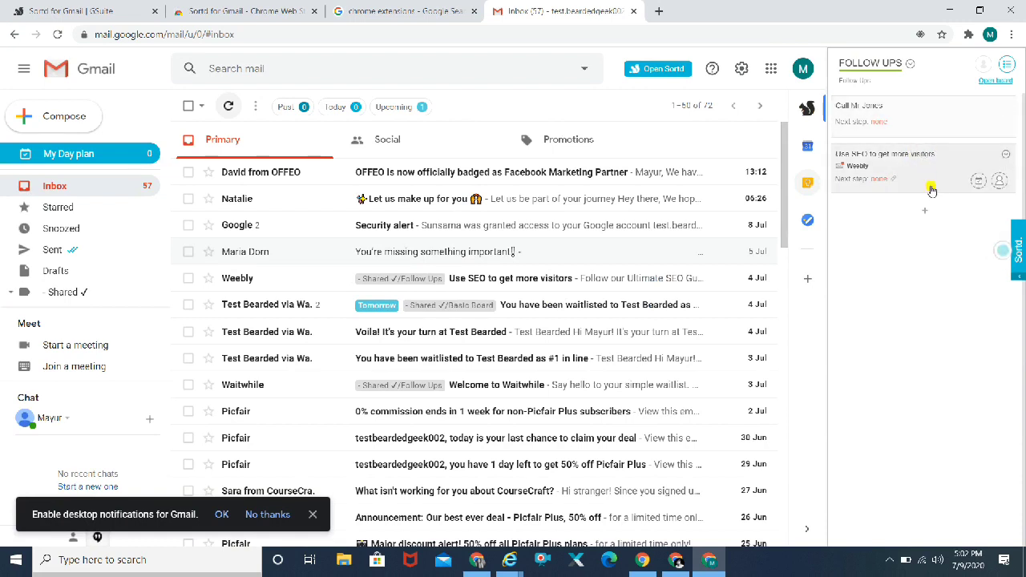
{"action": "left_click", "coordinate": [1006, 156]}
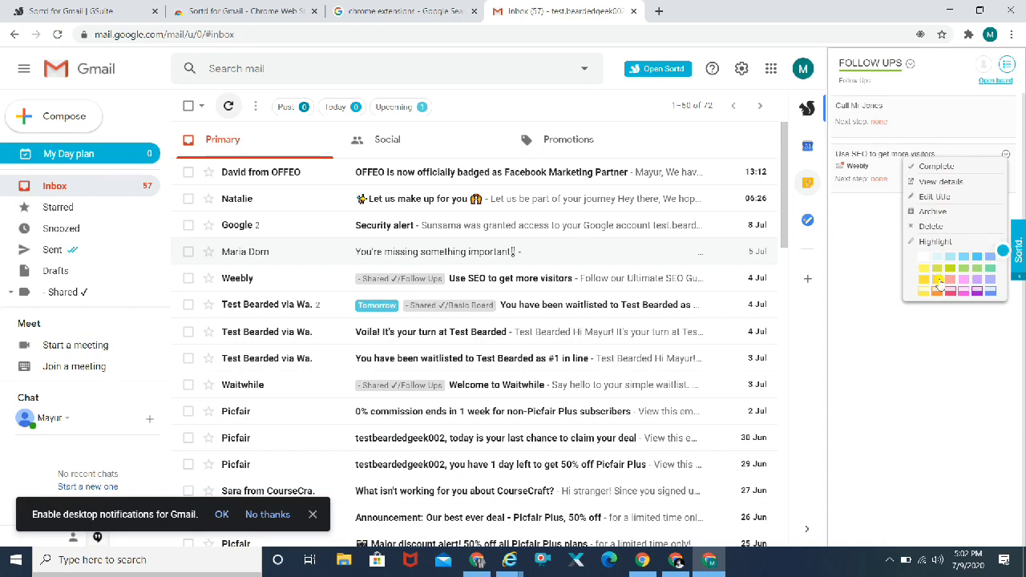
{"action": "left_click", "coordinate": [870, 274]}
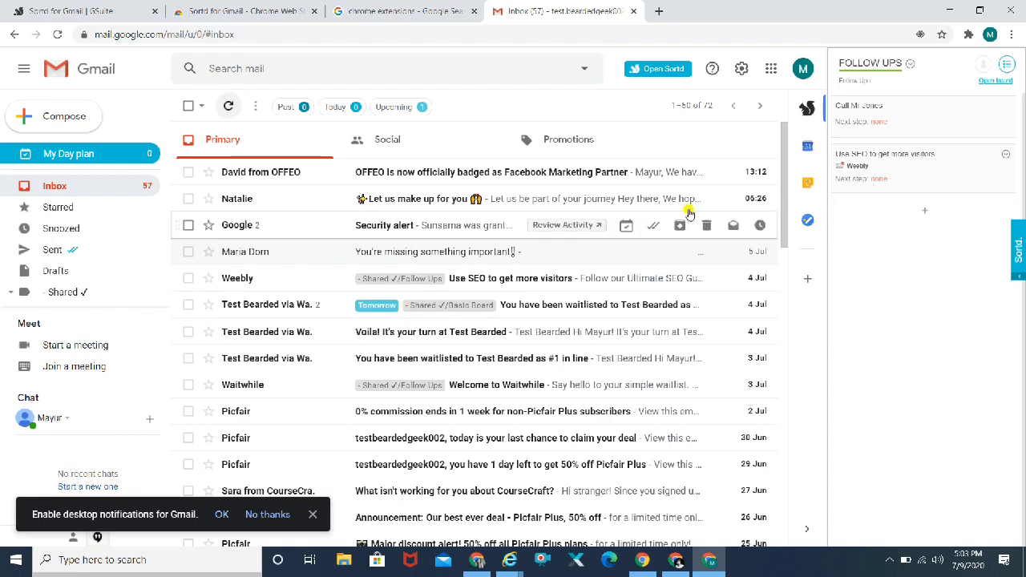
Switch to the full-screen Sortd board and back to the standard Gmail inbox with the Sortd sidebar
{"action": "left_click", "coordinate": [1021, 244]}
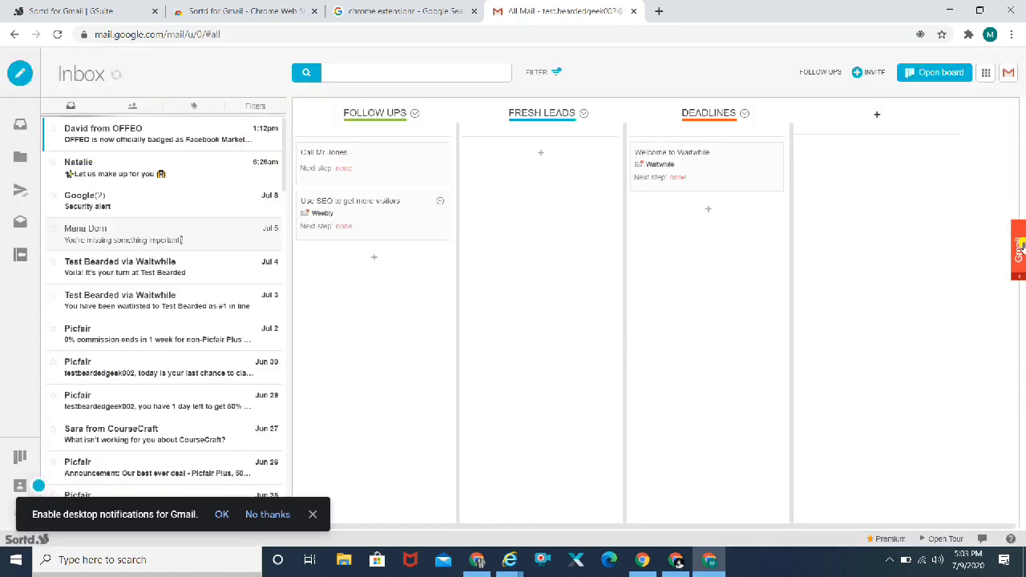
{"action": "left_click", "coordinate": [1020, 246]}
{"action": "left_click", "coordinate": [1020, 246]}
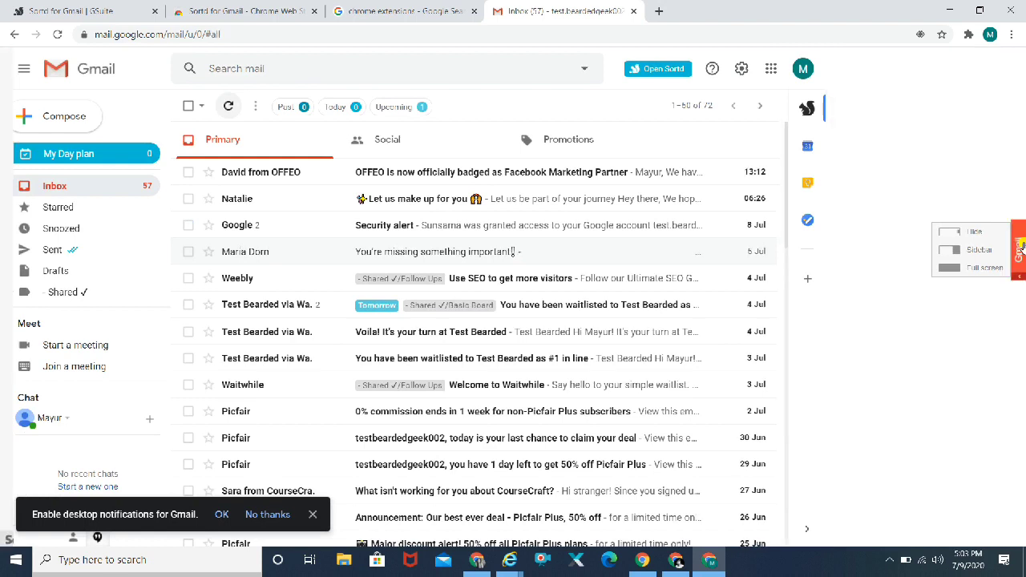
{"action": "left_click", "coordinate": [1020, 246]}
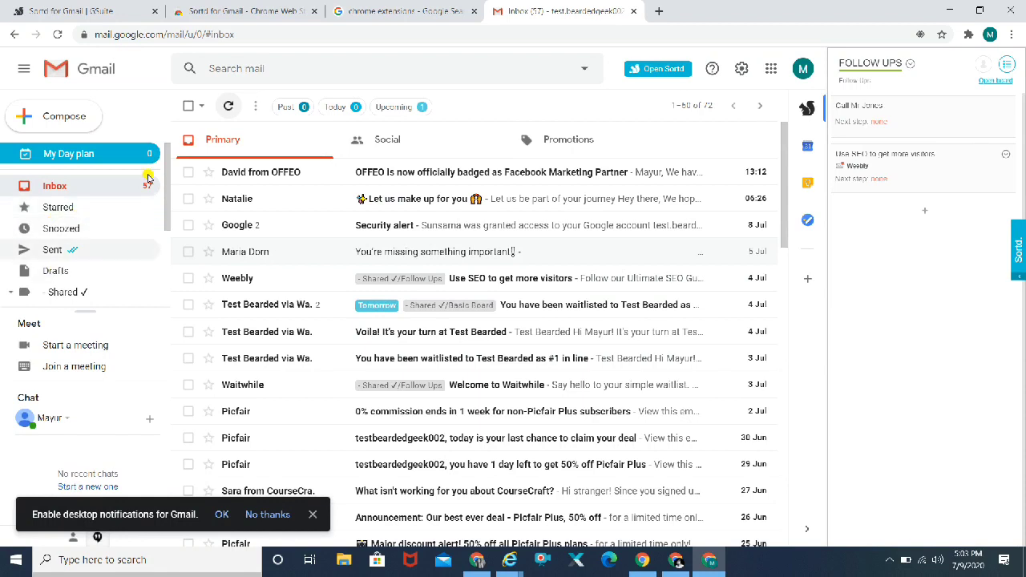
Check the Open Sortd options in Gmail and open the Pricing page on the Sortd website
{"action": "left_click", "coordinate": [659, 70]}
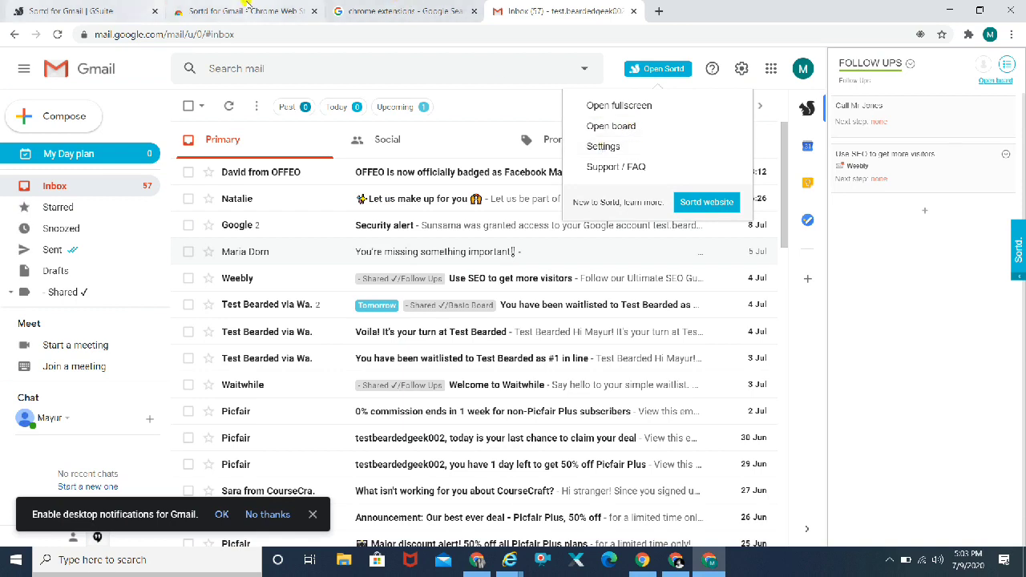
{"action": "left_click", "coordinate": [46, 6]}
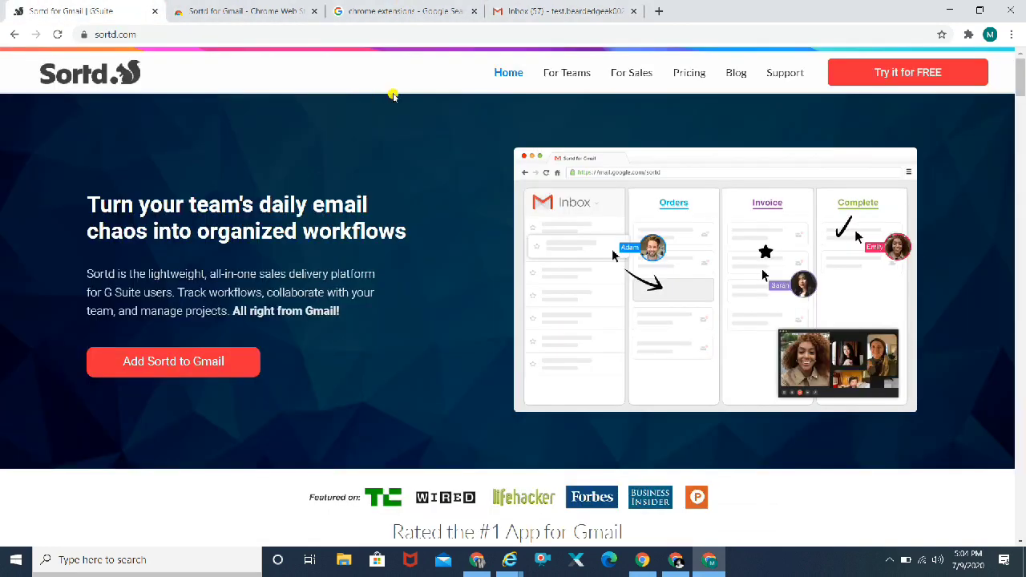
{"action": "left_click", "coordinate": [687, 81]}
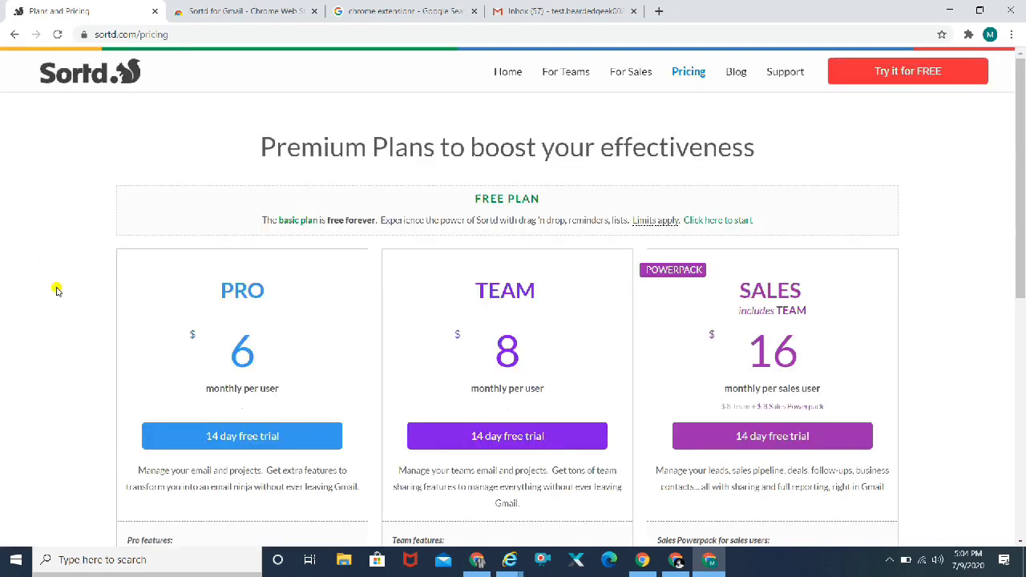
Examine the prices and feature lists of the Pro, Team and Sales plans on the Sortd pricing page
{"action": "scroll", "coordinate": [56, 291], "scroll_direction": "down", "scroll_amount": 1}
{"action": "scroll", "coordinate": [57, 290], "scroll_direction": "down", "scroll_amount": 1}
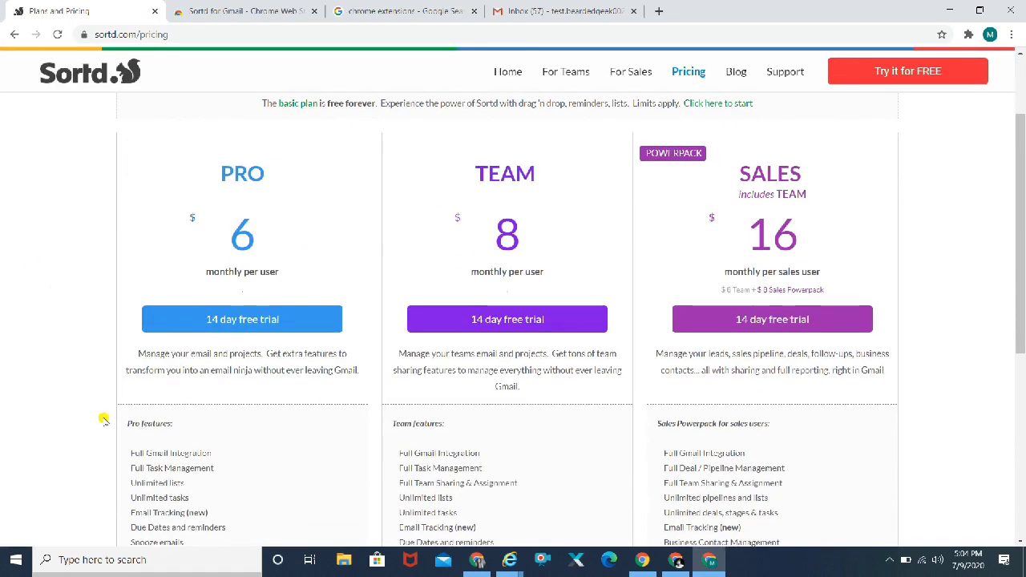
{"action": "scroll", "coordinate": [77, 427], "scroll_direction": "down", "scroll_amount": 2}
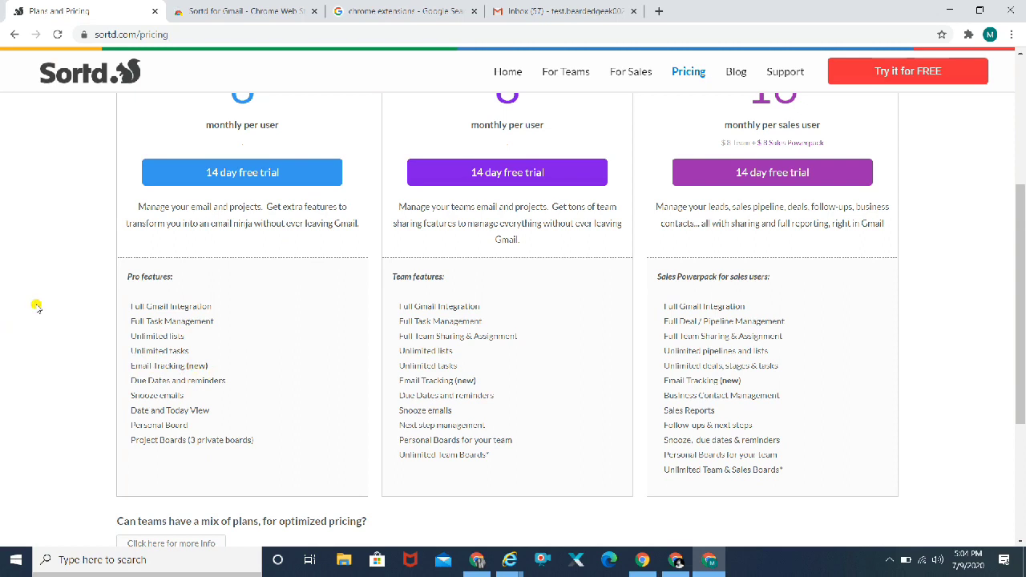
{"action": "scroll", "coordinate": [45, 297], "scroll_direction": "up", "scroll_amount": 3}
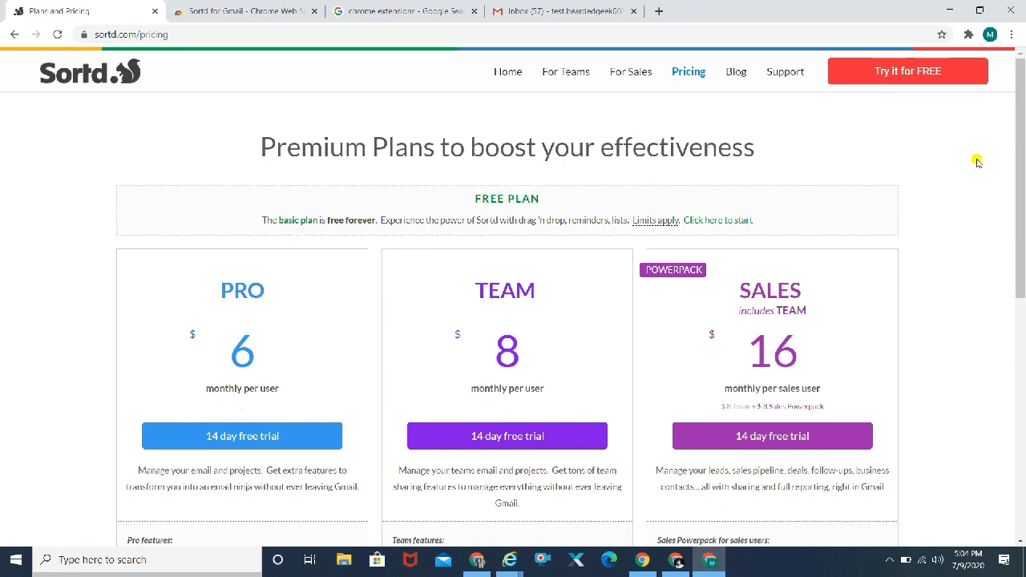
{"action": "scroll", "coordinate": [960, 185], "scroll_direction": "down", "scroll_amount": 4}
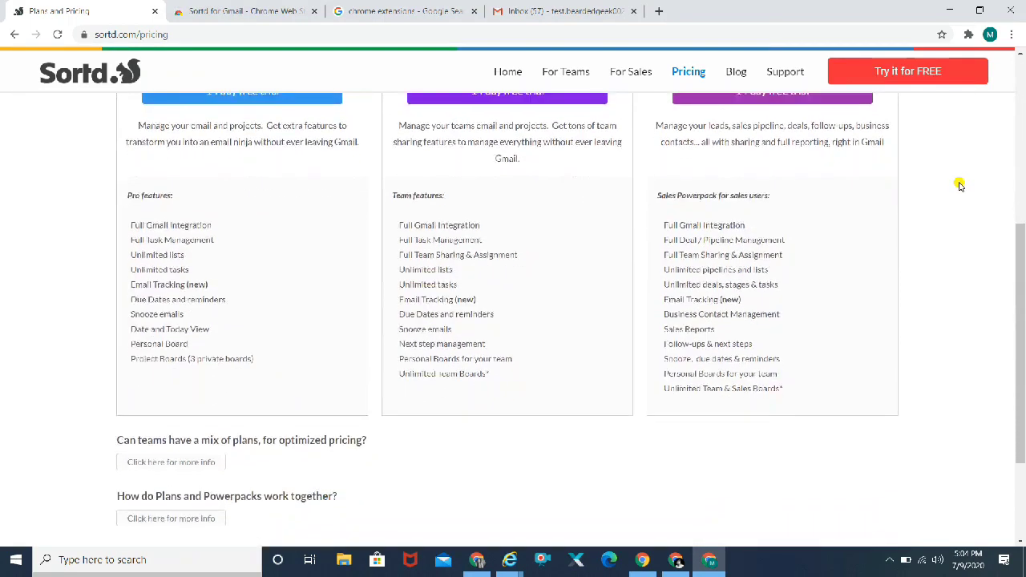
{"action": "scroll", "coordinate": [960, 185], "scroll_direction": "up", "scroll_amount": 4}
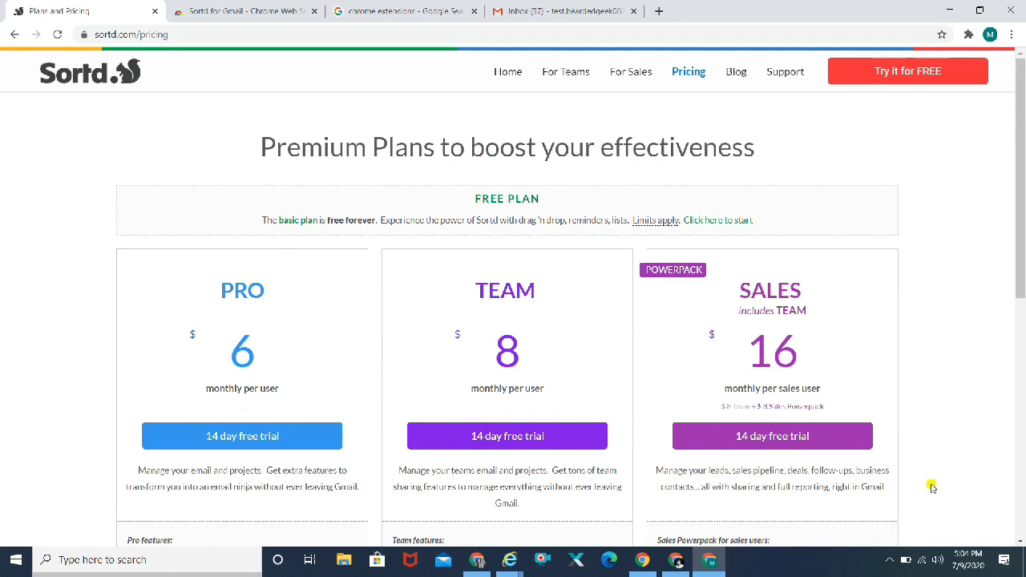
{"action": "left_click", "coordinate": [890, 560]}
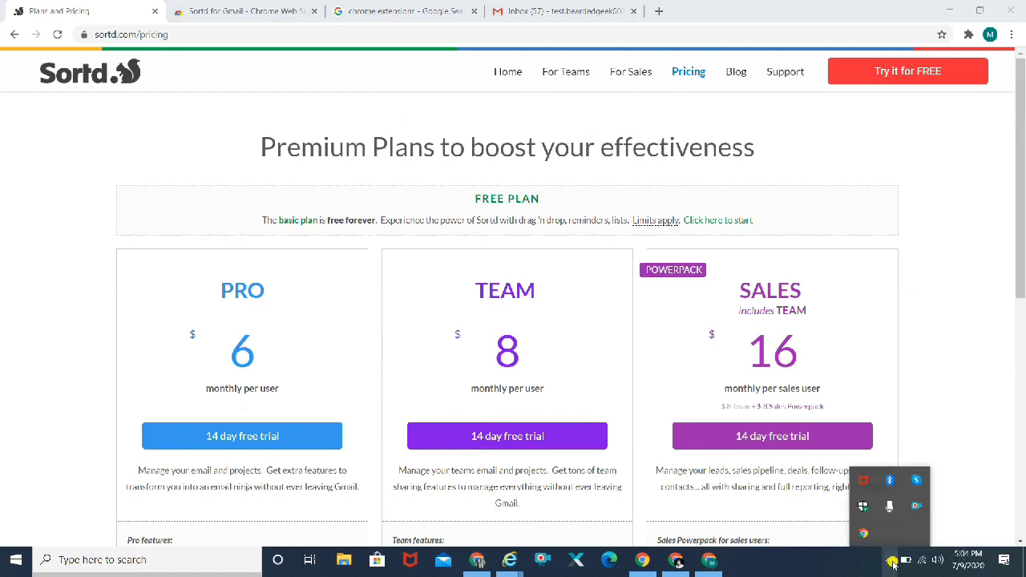
{"action": "left_click", "coordinate": [968, 371]}
{"action": "scroll", "coordinate": [968, 371], "scroll_direction": "down", "scroll_amount": 6}
{"action": "scroll", "coordinate": [968, 371], "scroll_direction": "up", "scroll_amount": 6}
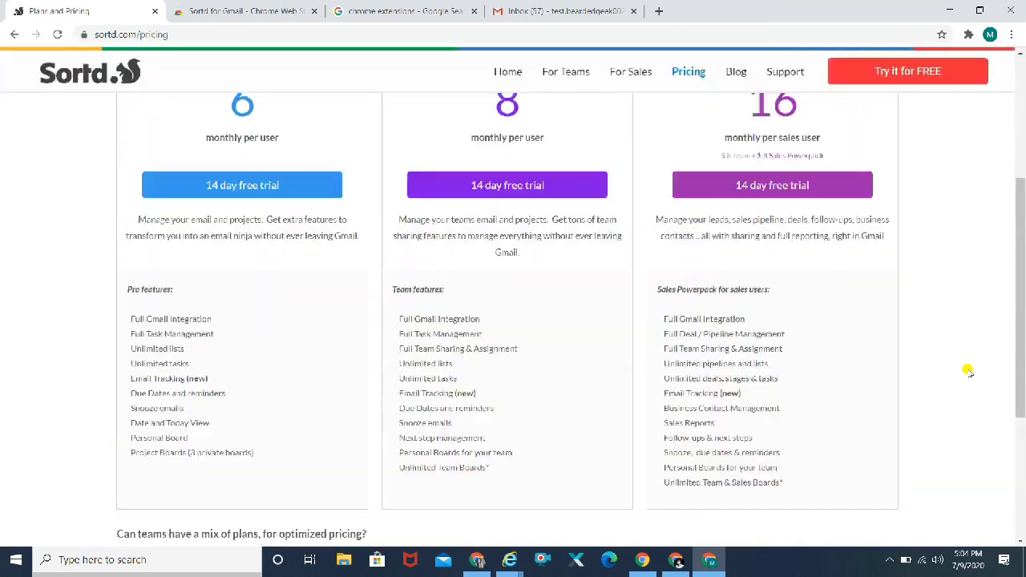
Return to the Gmail inbox, dismiss the Open Sortd options, and look through the older emails
{"action": "left_click", "coordinate": [569, 10]}
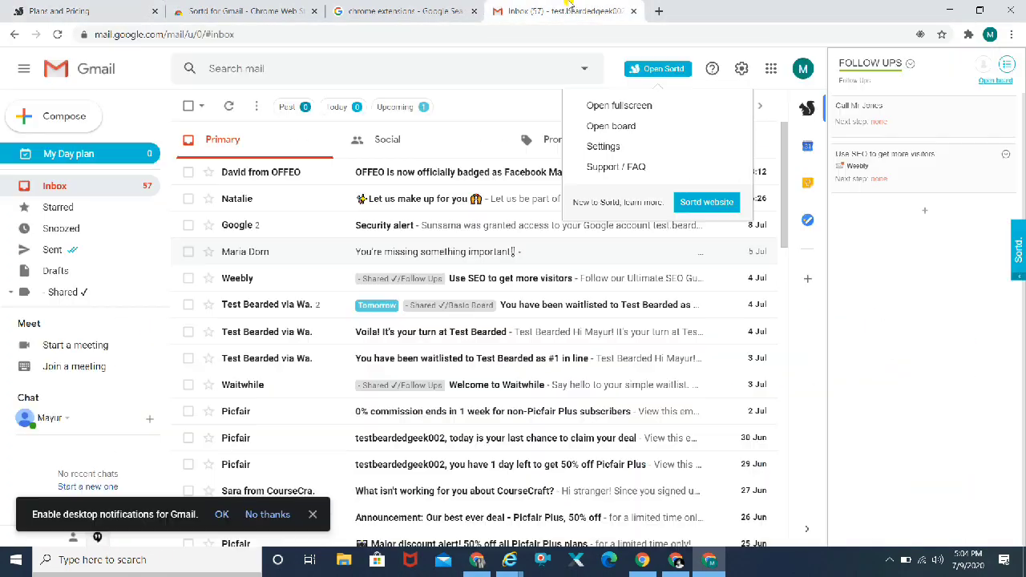
{"action": "left_click", "coordinate": [611, 59]}
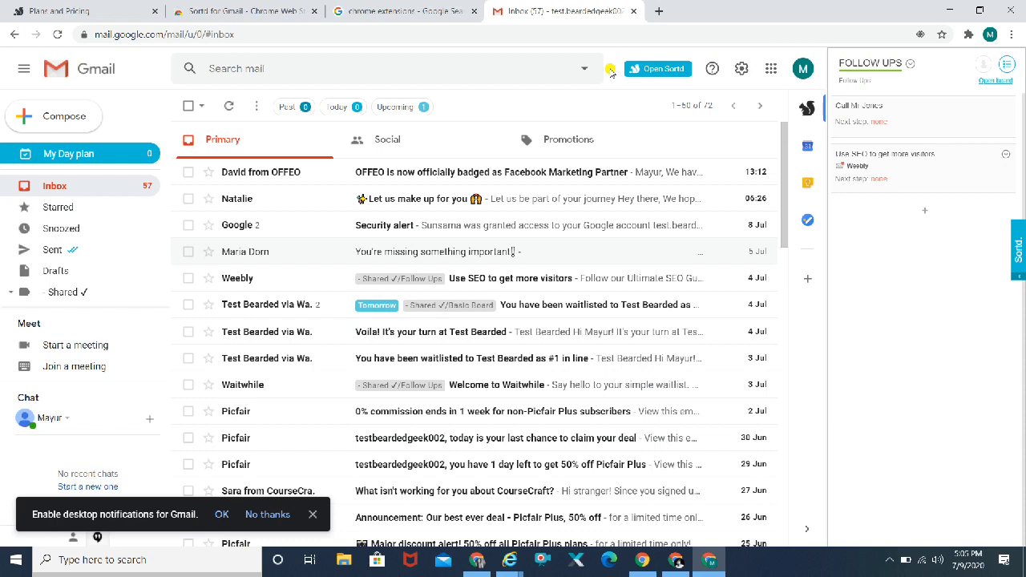
{"action": "left_click_drag", "start_coordinate": [785, 215], "coordinate": [785, 275]}
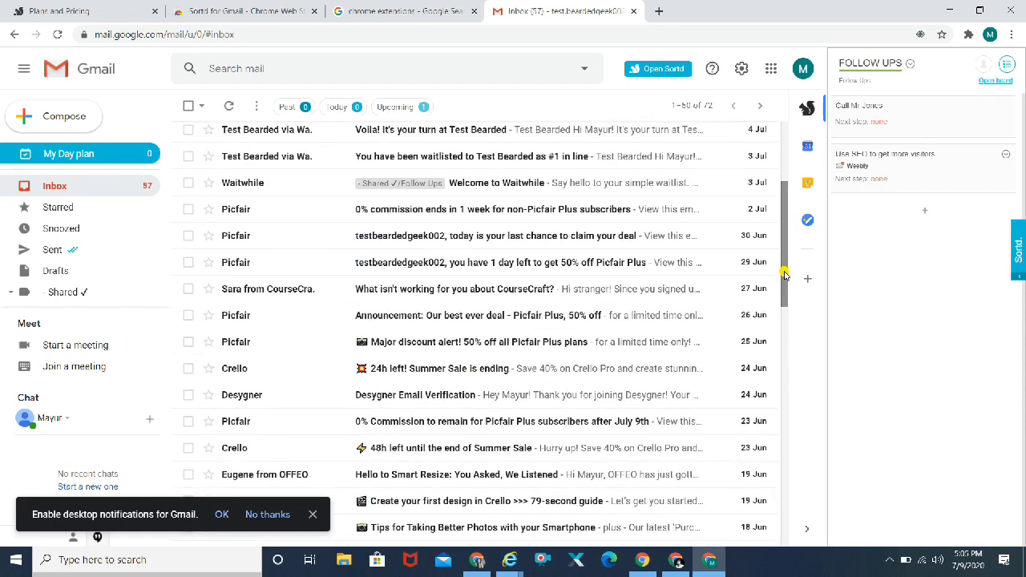